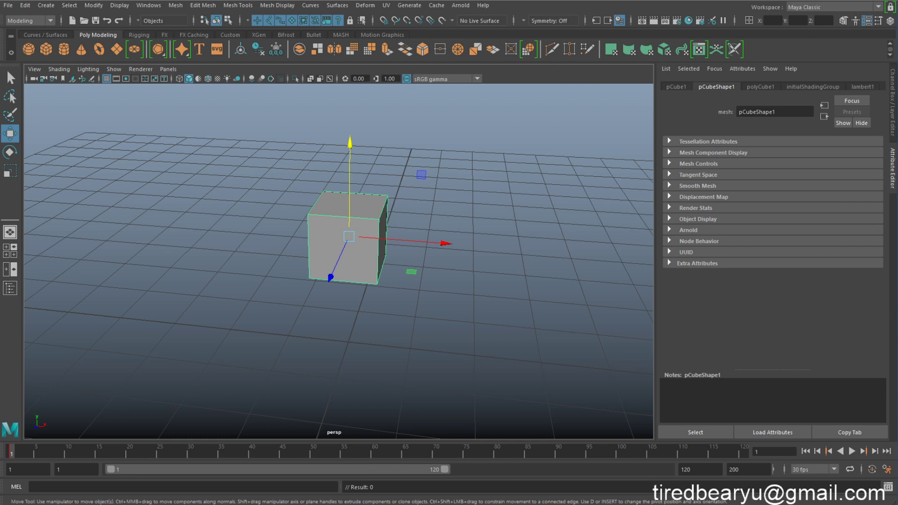
Step: Try the mesh Smooth operation on the selected cube and undo it
click(178, 7)
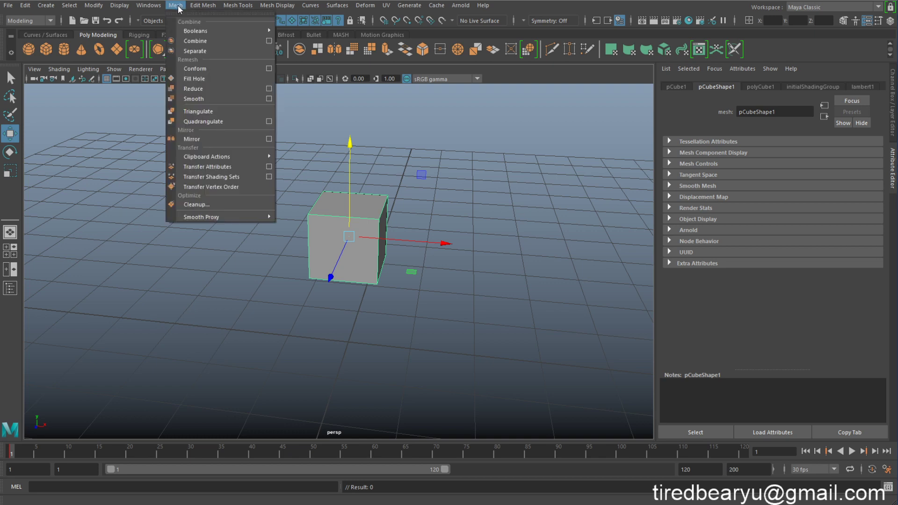
click(206, 100)
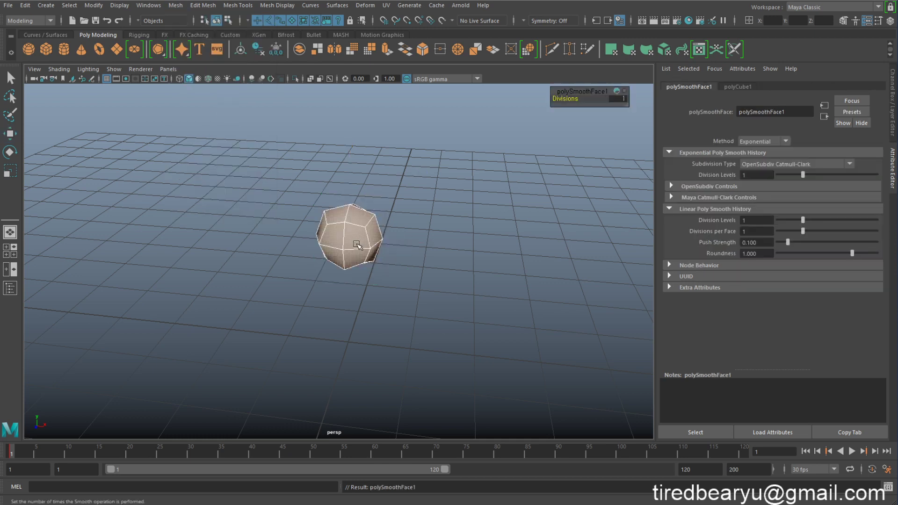
key(t)
key(ctrl+z)
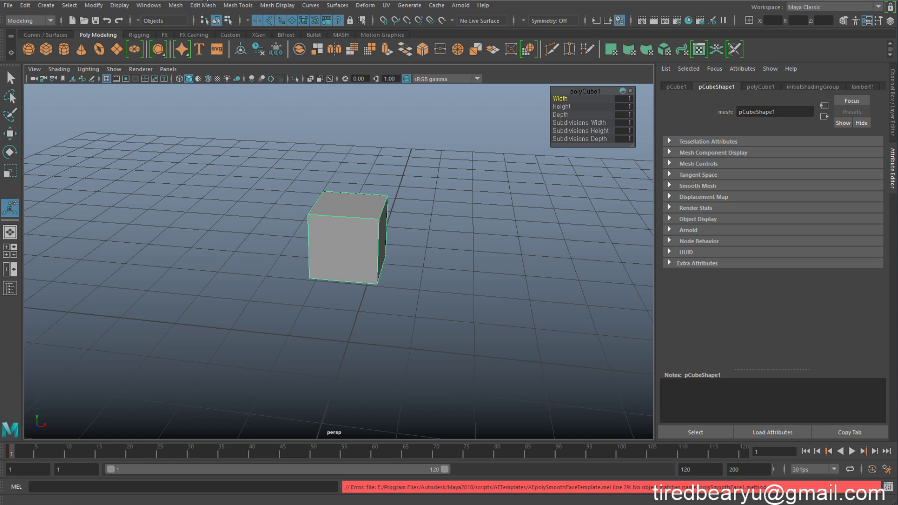
Step: Open the Hotkey Editor to look up the shortcut assignments
click(140, 4)
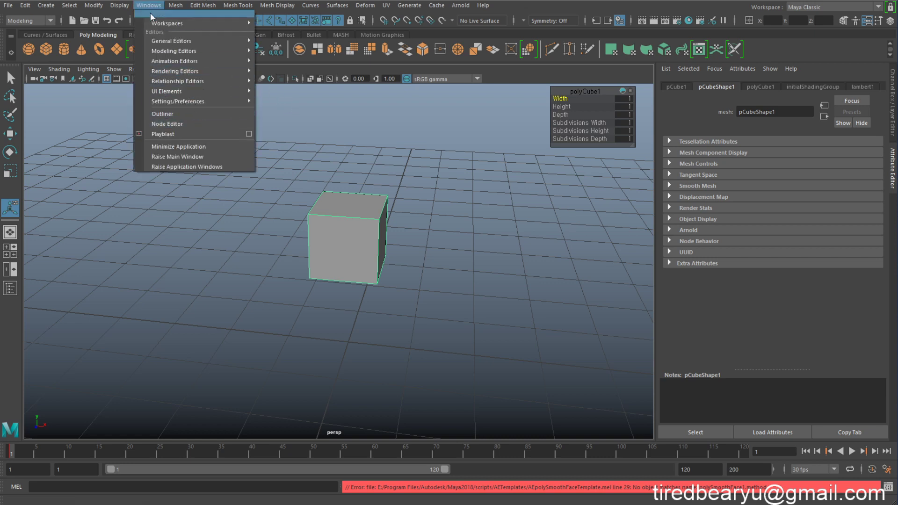
mouse_move(175, 5)
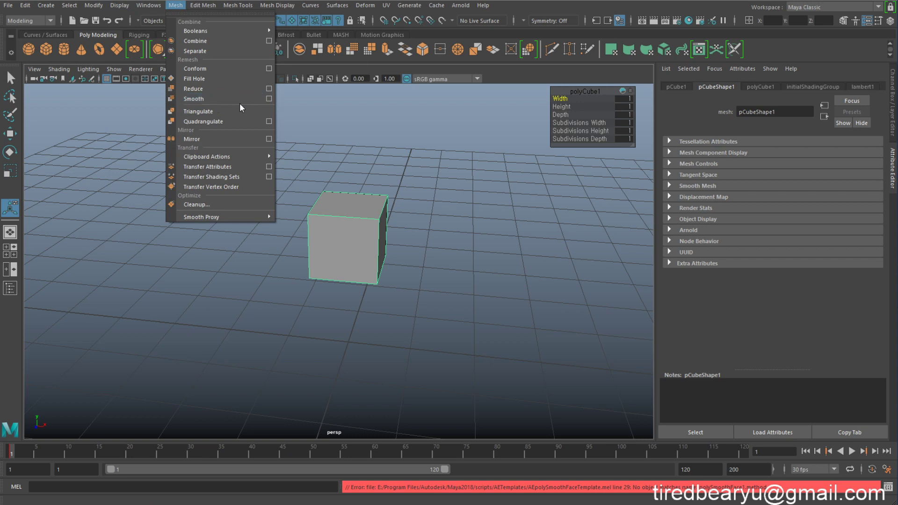
mouse_move(175, 89)
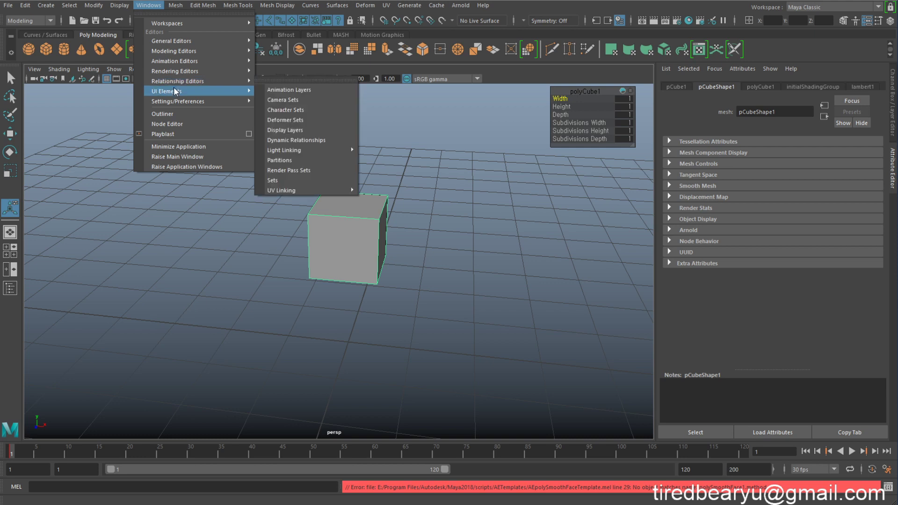
mouse_move(198, 43)
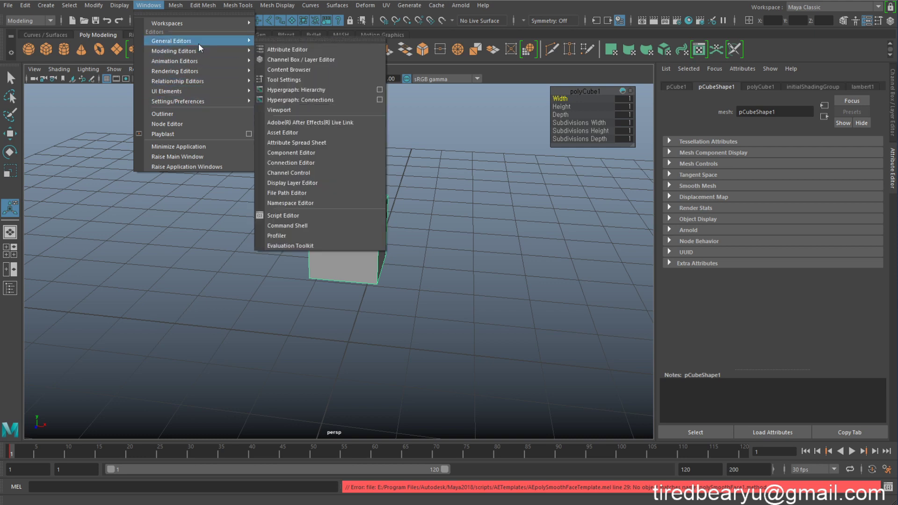
mouse_move(201, 101)
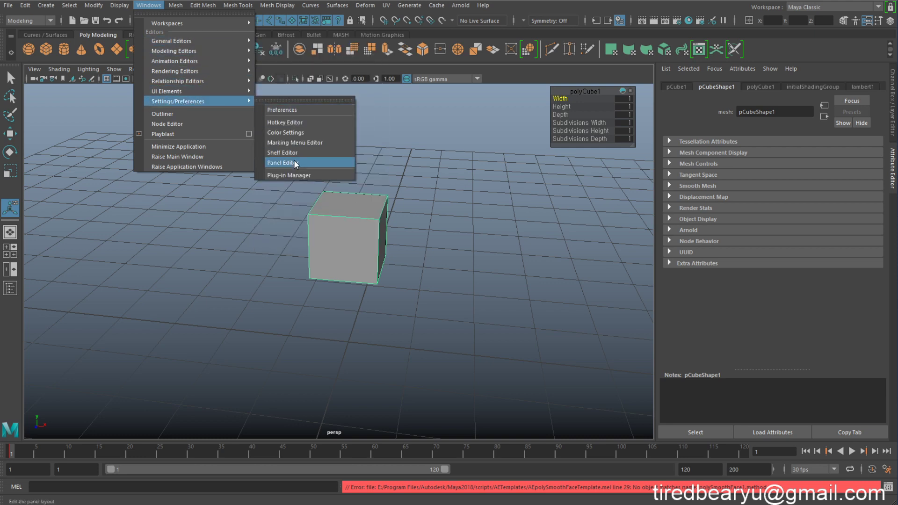
click(295, 123)
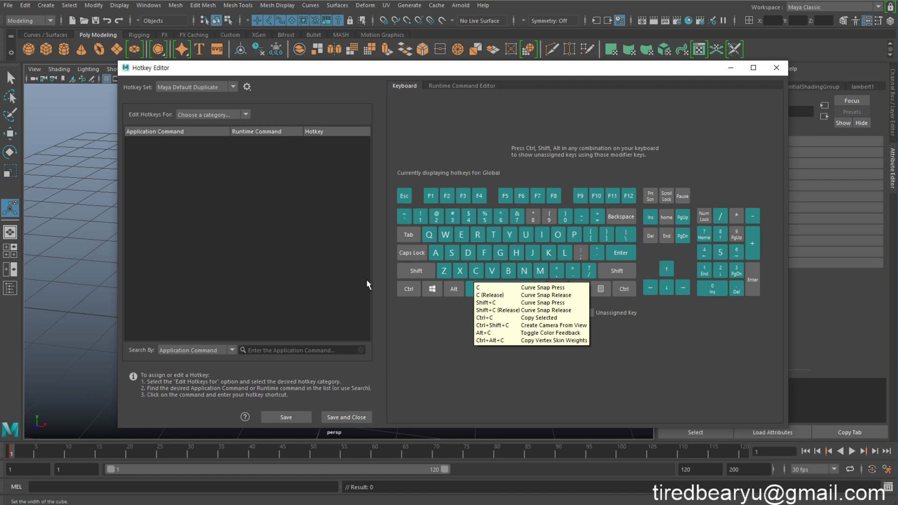
Step: Search the application commands for "smooth", examine the hotkey entry of the Modeling Mesh Smooth command, and close the editor
click(294, 351)
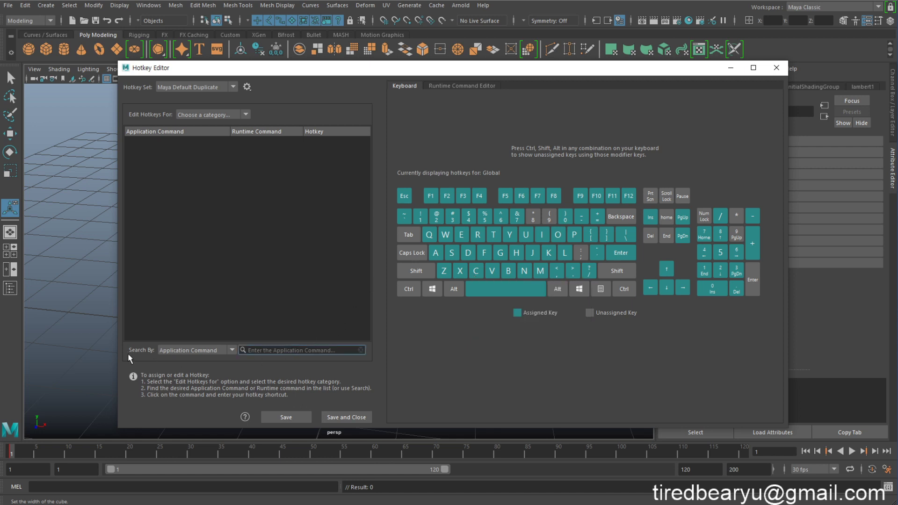
text(s)
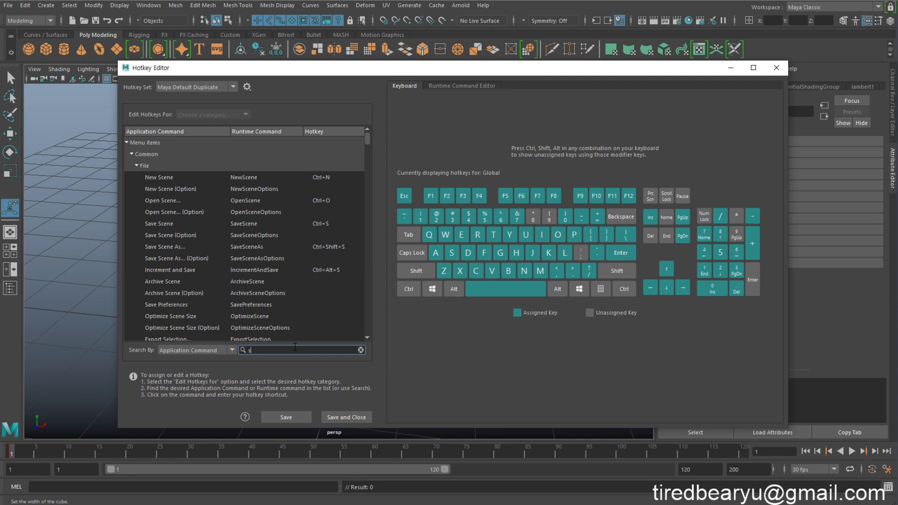
text(o)
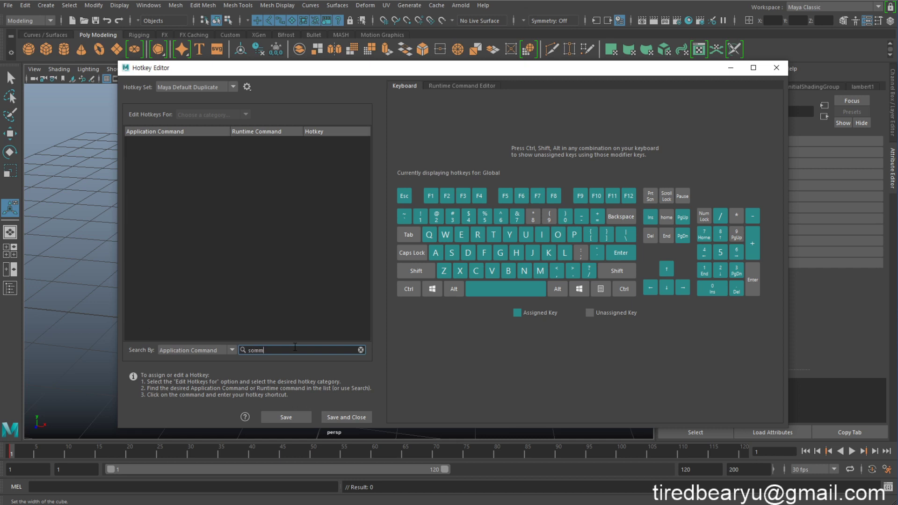
key(BackSpace)
text(mooth)
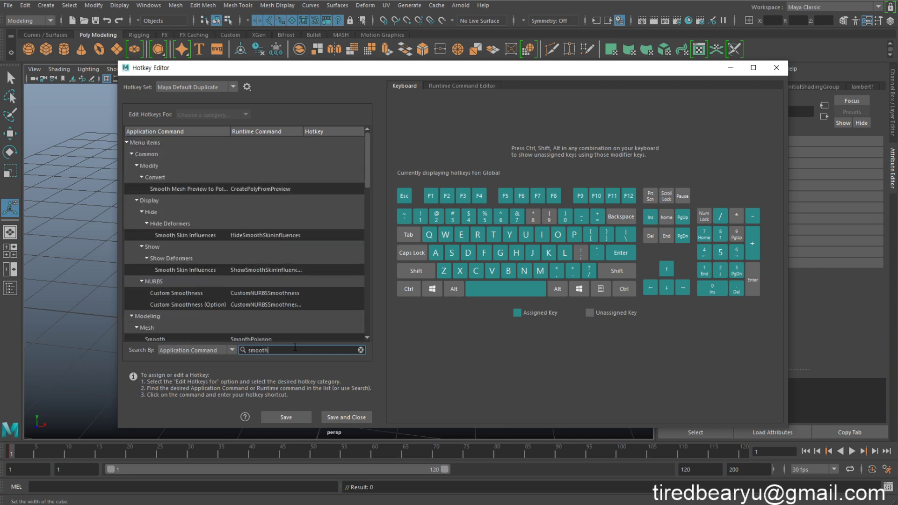
scroll(145, 252, down, 2)
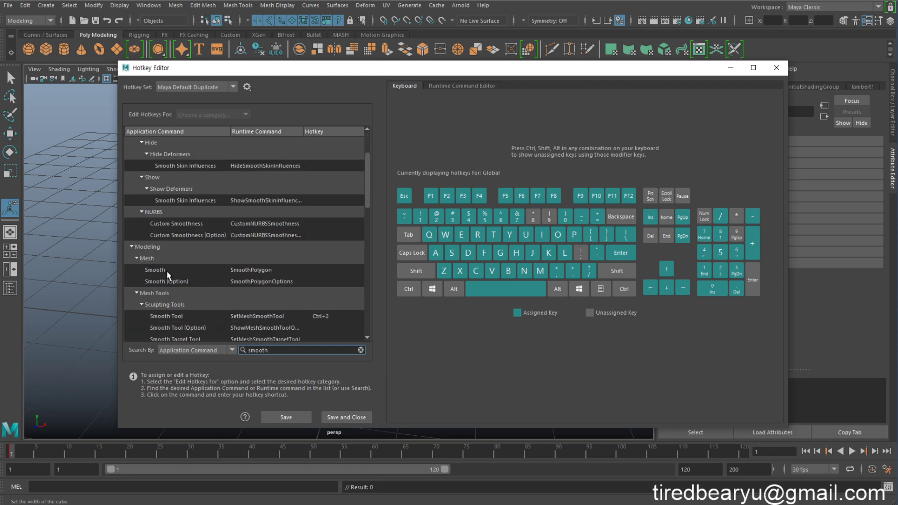
click(261, 271)
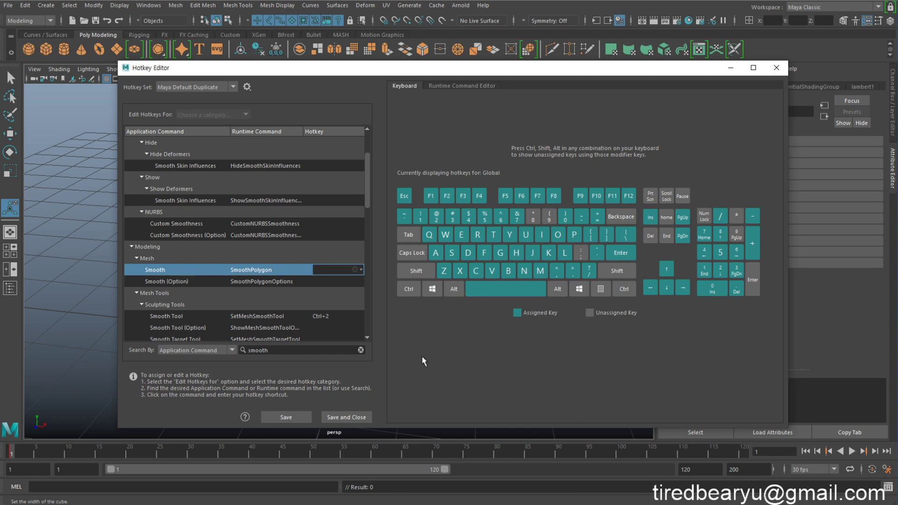
click(774, 69)
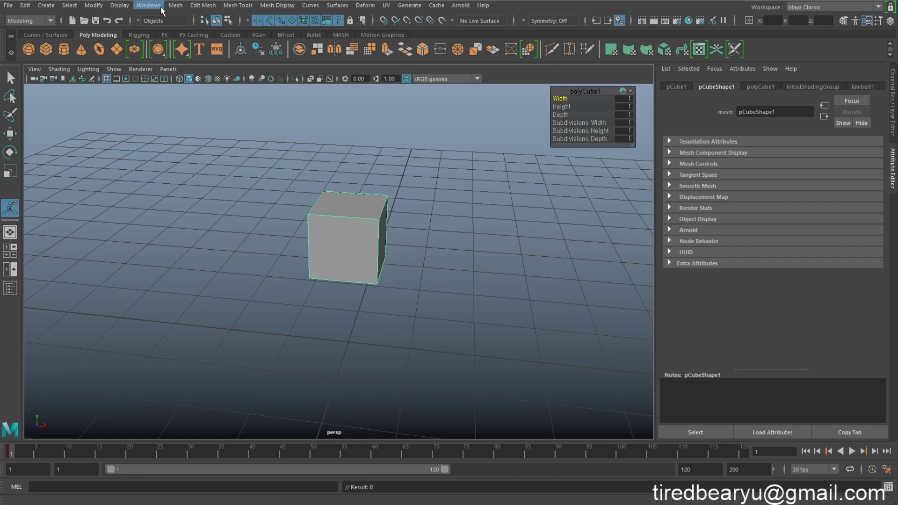
Step: Smooth the cube again, reselect the smoothed mesh, and undo back to the original selected cube
click(176, 5)
click(203, 100)
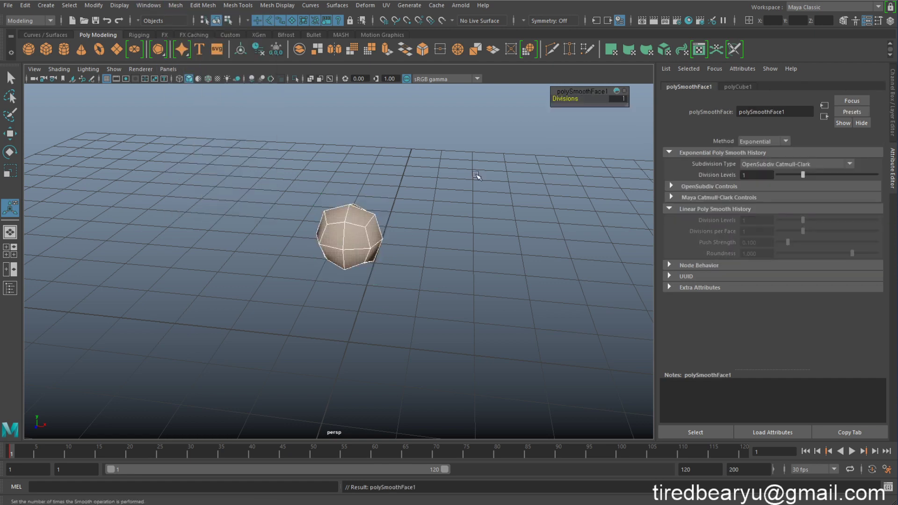
click(464, 248)
click(333, 233)
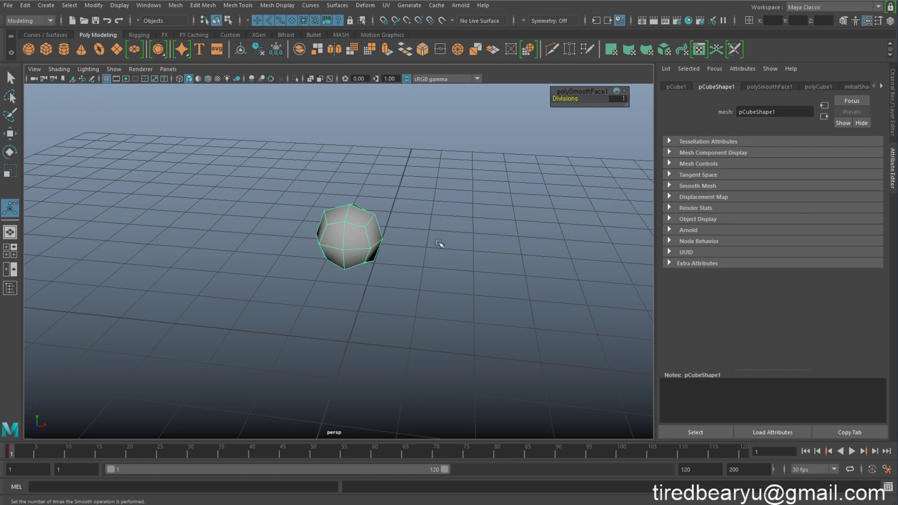
key(ctrl+z)
key(ctrl+z)
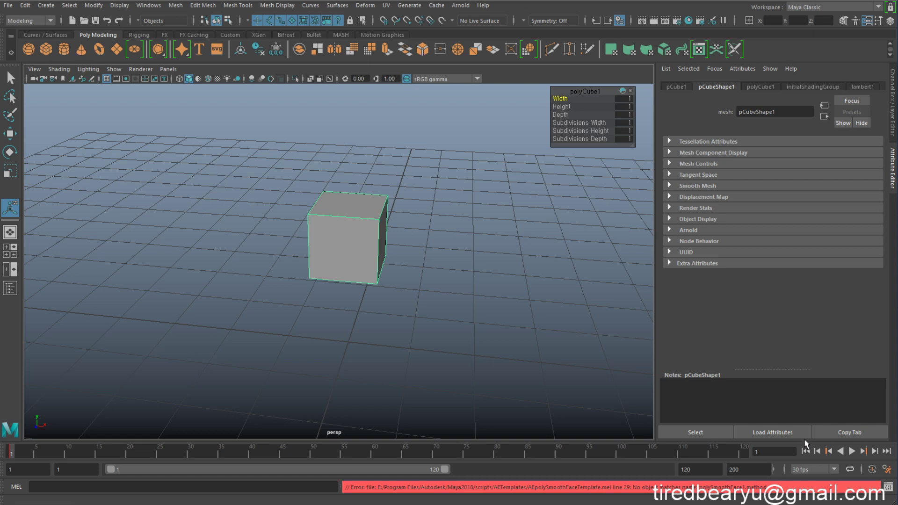
Step: Turn Undo on in the undo queue preferences and close the preferences window
click(887, 470)
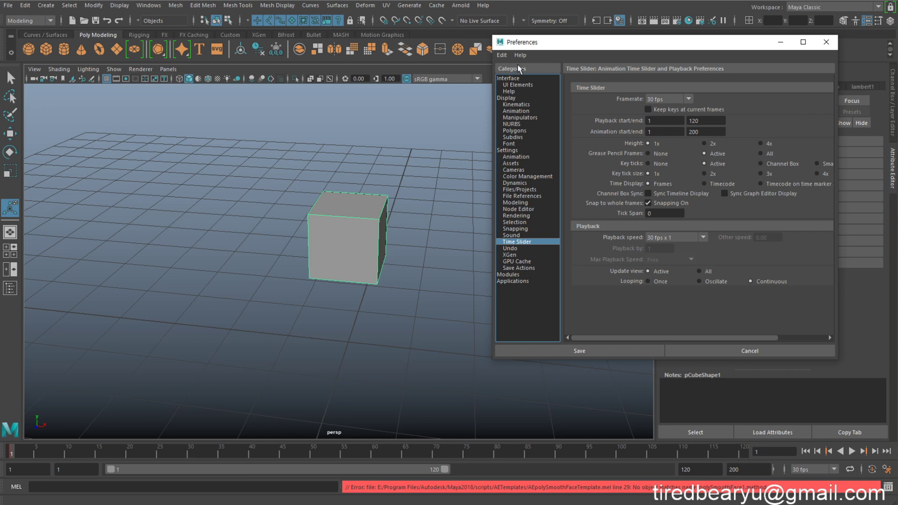
drag(533, 42, 452, 44)
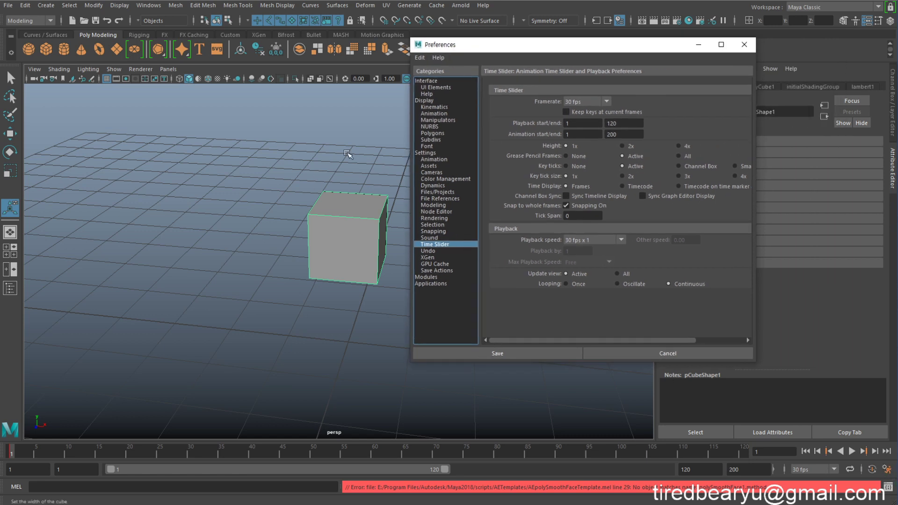
drag(433, 45, 418, 45)
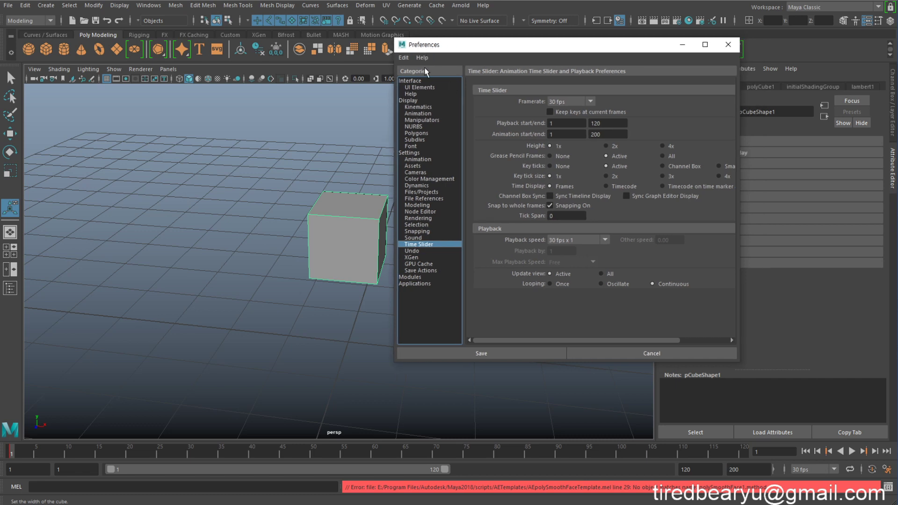
click(415, 251)
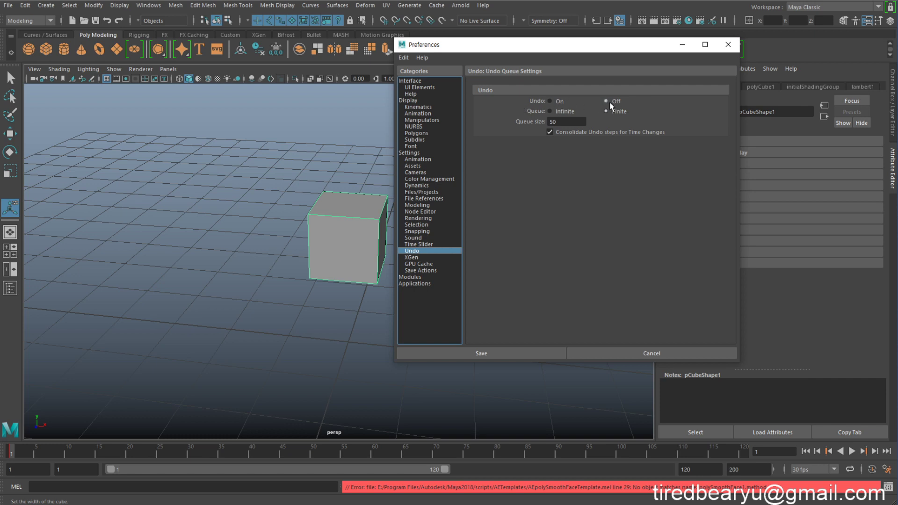
click(562, 102)
click(728, 45)
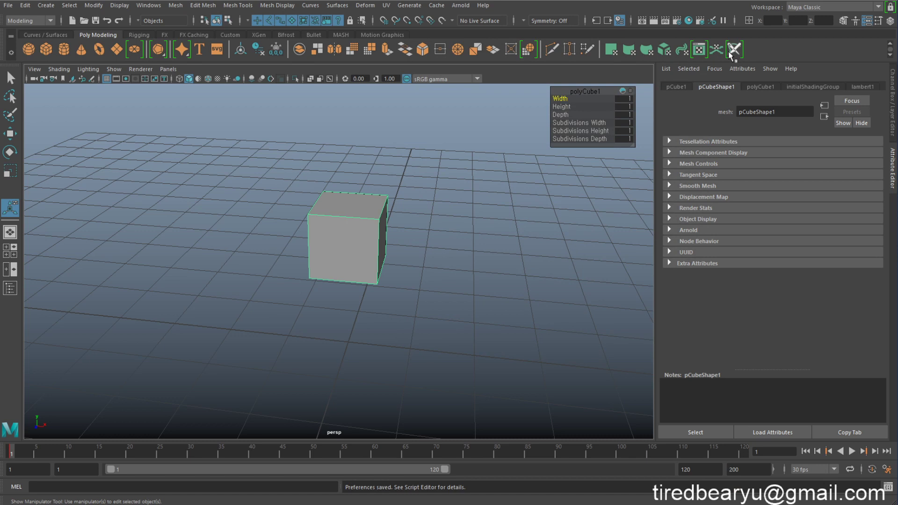
Step: Reselect the cube, apply Smooth to its mesh, and select the smoothed object
click(462, 219)
drag(315, 204, 473, 314)
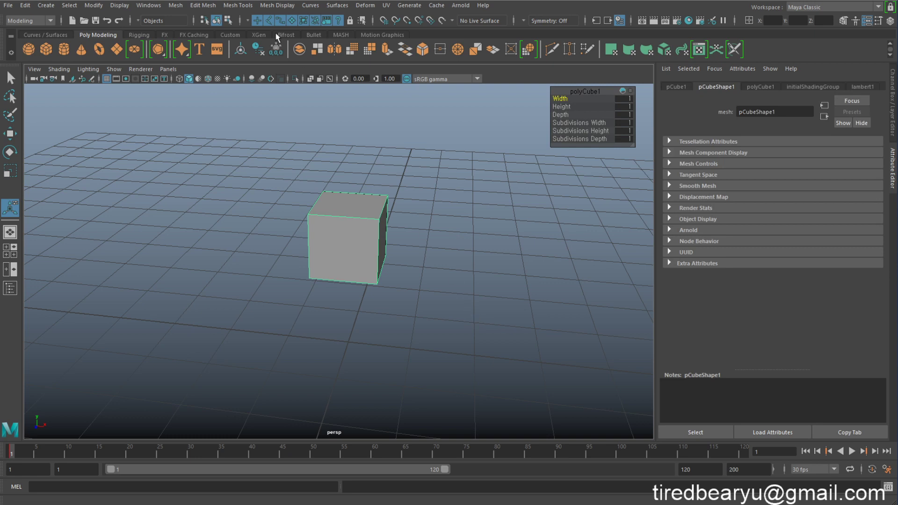
click(203, 5)
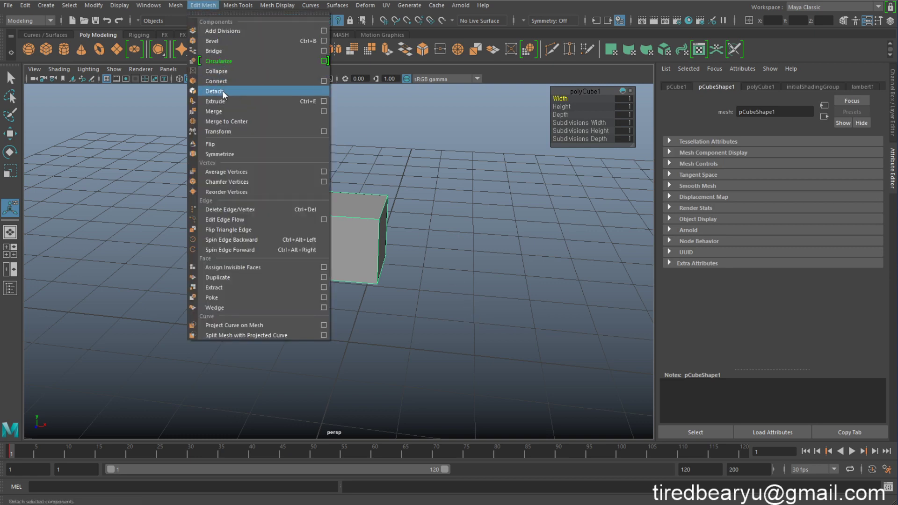
mouse_move(185, 7)
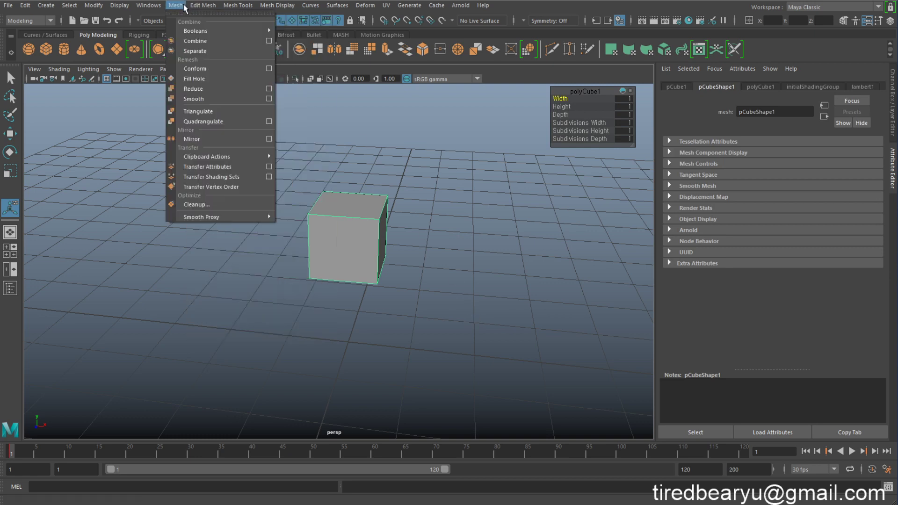
click(206, 98)
click(449, 217)
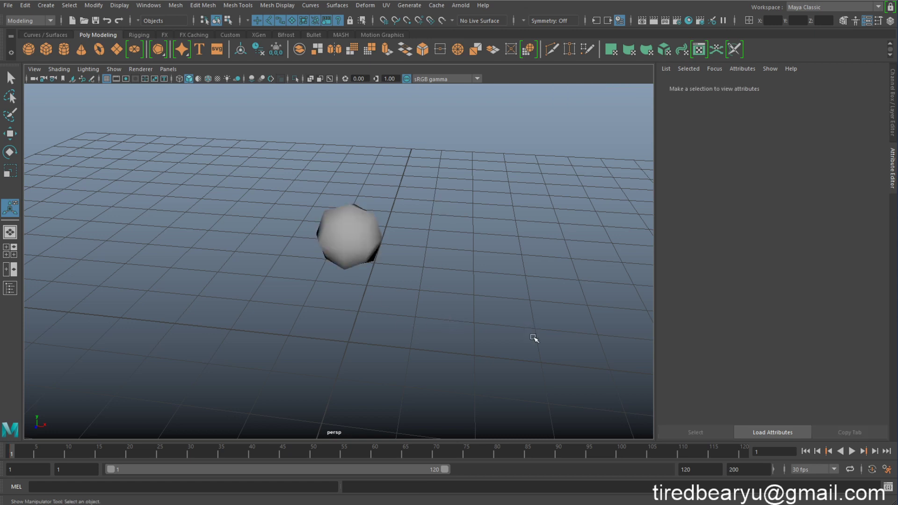
drag(216, 112, 423, 320)
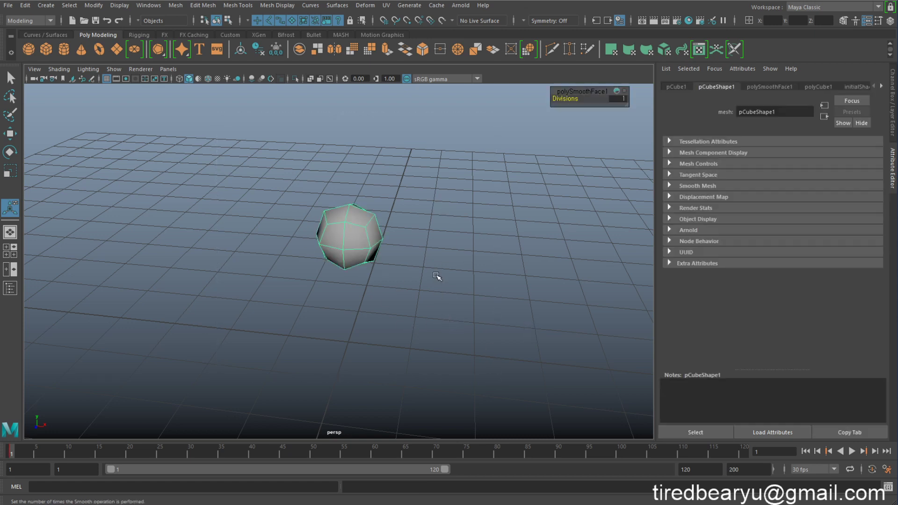
Step: Show the channels of the cube's smooth input node and set its Divisions to 0
click(893, 107)
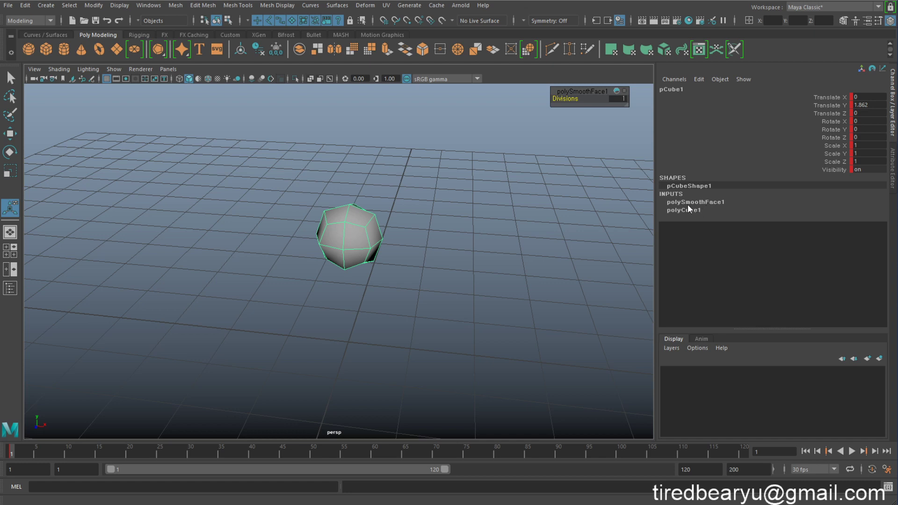
click(719, 203)
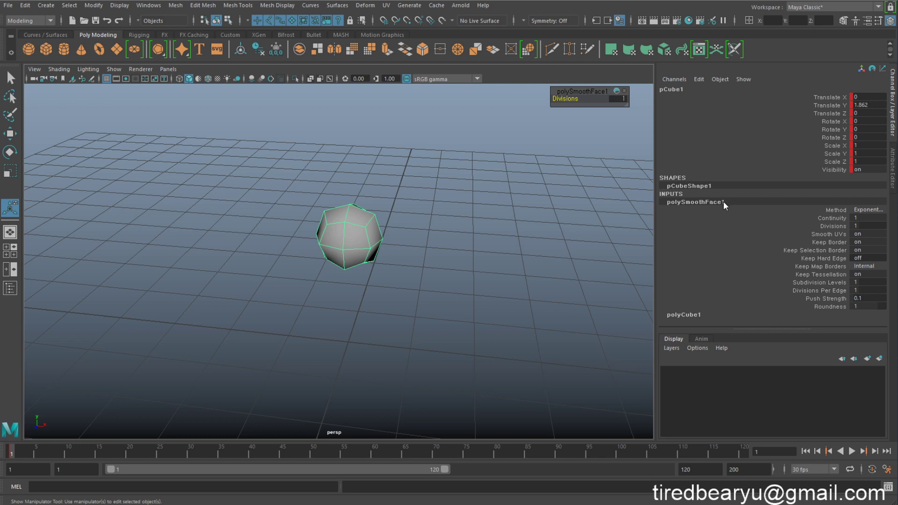
click(822, 226)
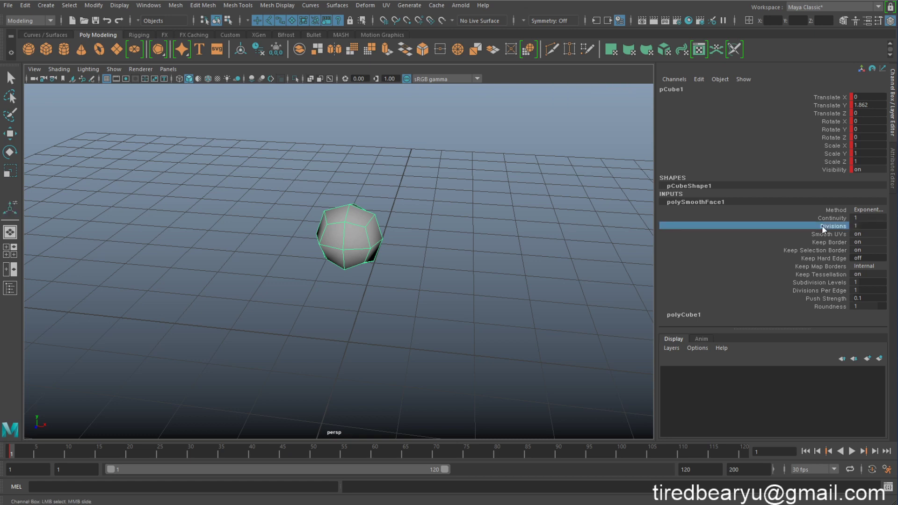
double_click(867, 226)
text(0)
key(Return)
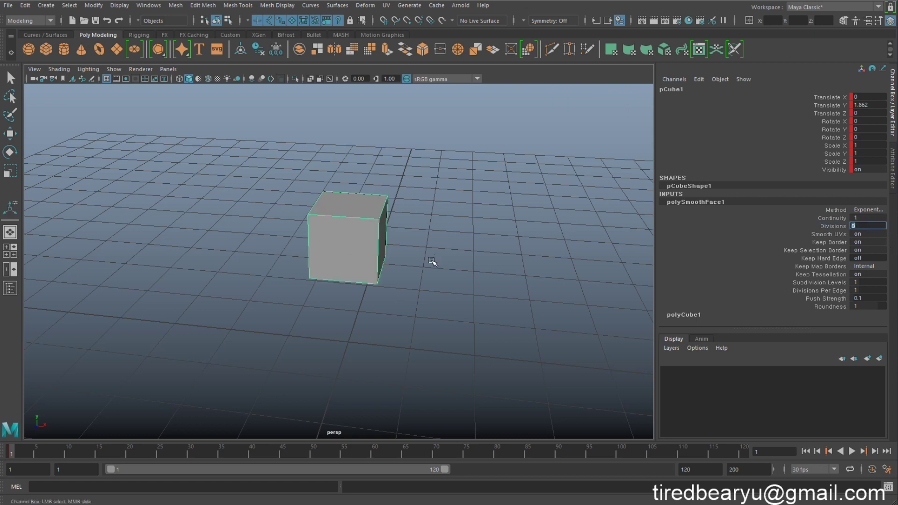
Step: Set the Divisions of the cube's smooth input node to 2
click(837, 226)
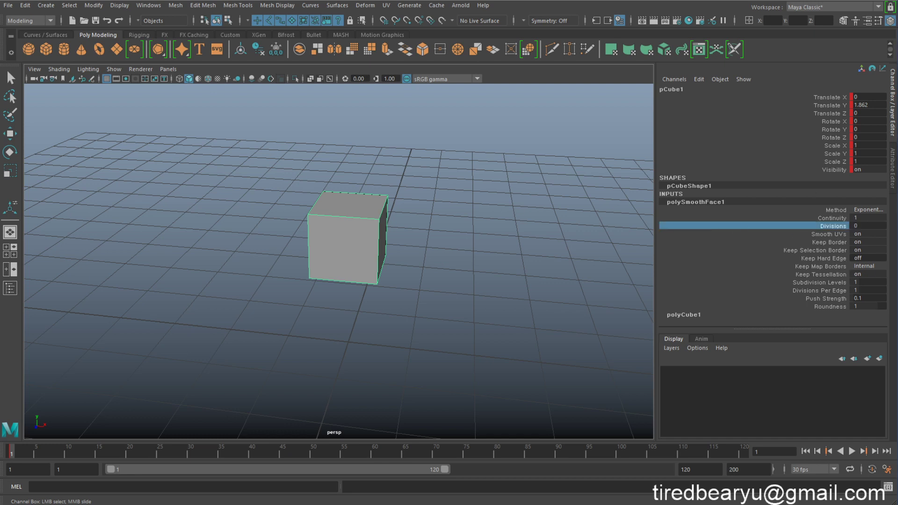
click(865, 227)
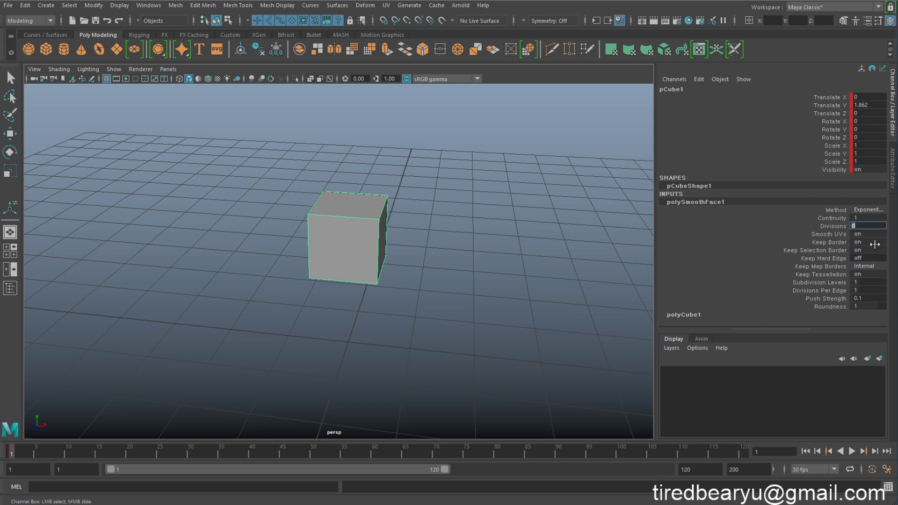
key(Return)
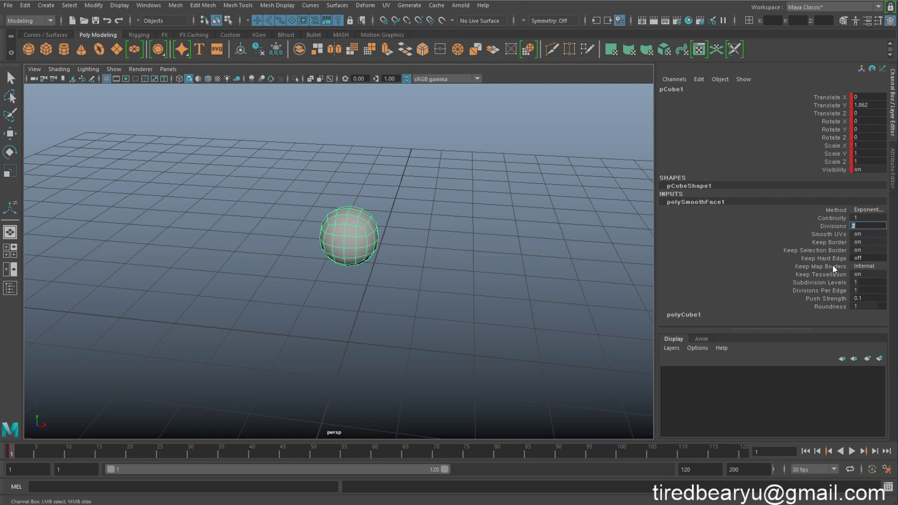
Step: Undo the recent Divisions changes on the cube's smooth input node
click(514, 255)
key(ctrl+z)
key(ctrl+z)
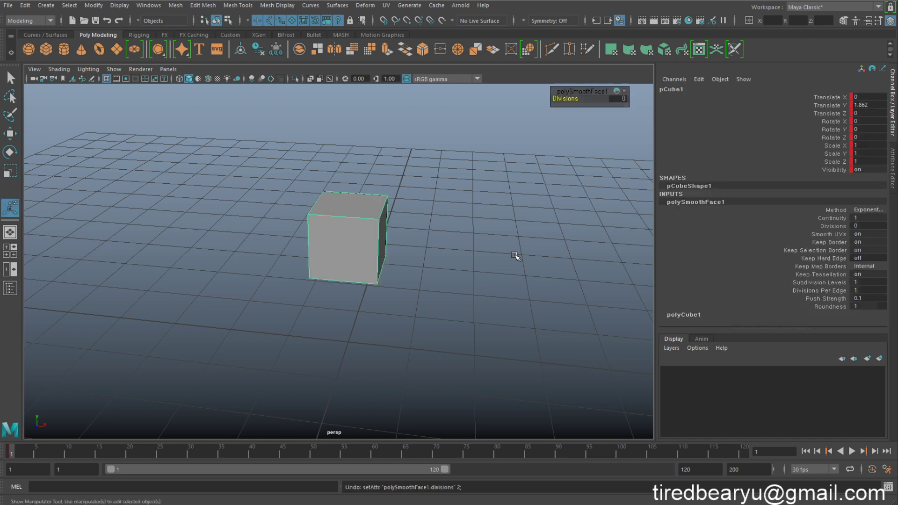
key(ctrl+z)
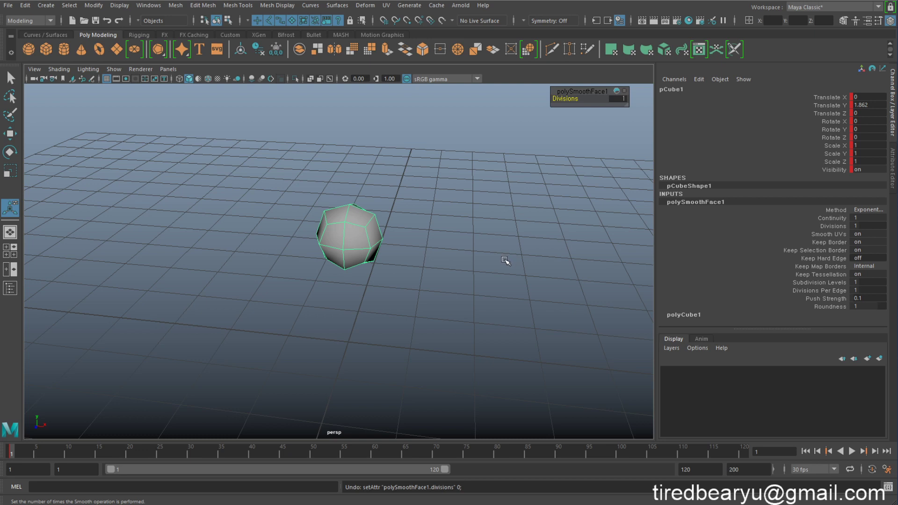
Step: Reselect the smoothed cube and review the channels of its polySmoothFace1 input
click(506, 260)
click(381, 237)
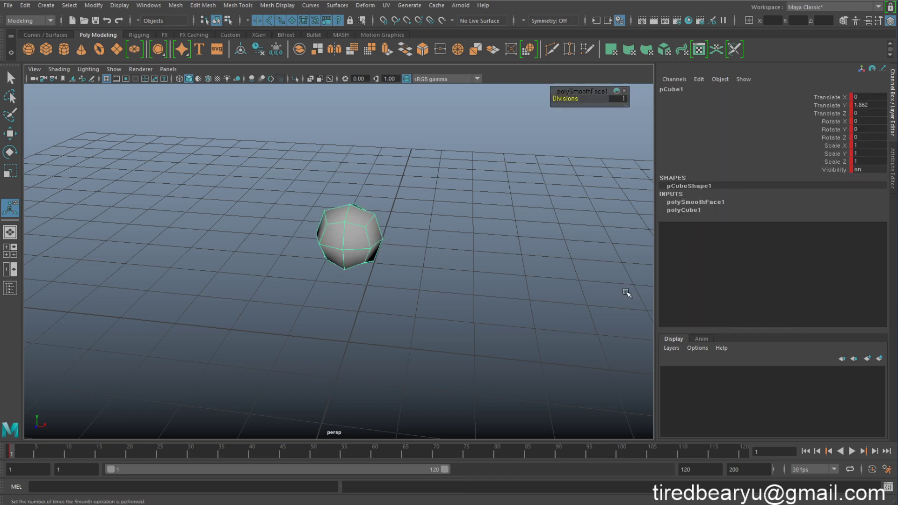
click(728, 202)
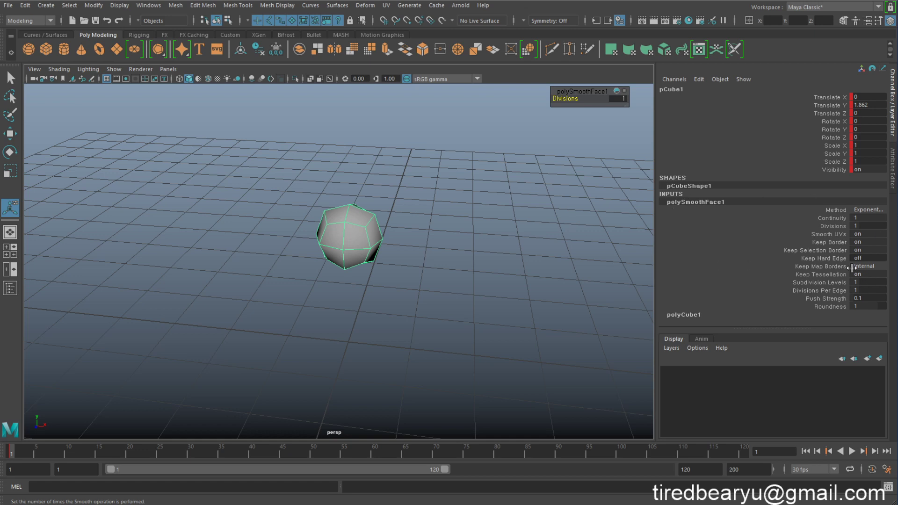
click(425, 237)
click(364, 243)
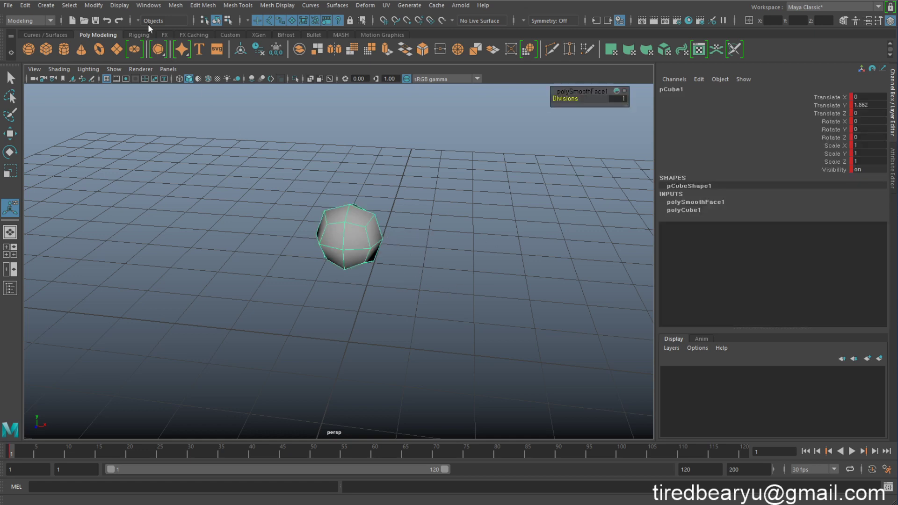
Step: Open the Hypergraph: Hierarchy window and move it clear of the smoothed cube
click(148, 6)
mouse_move(186, 6)
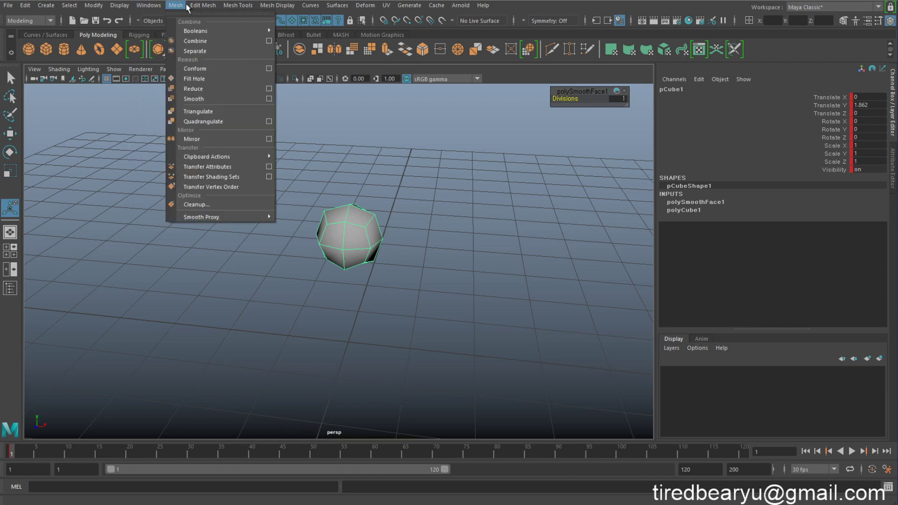
mouse_move(149, 6)
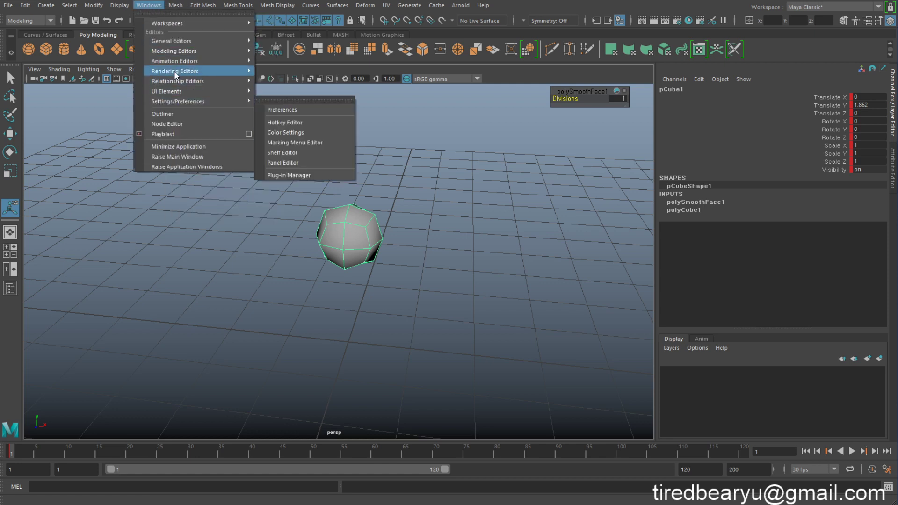
mouse_move(184, 61)
mouse_move(192, 42)
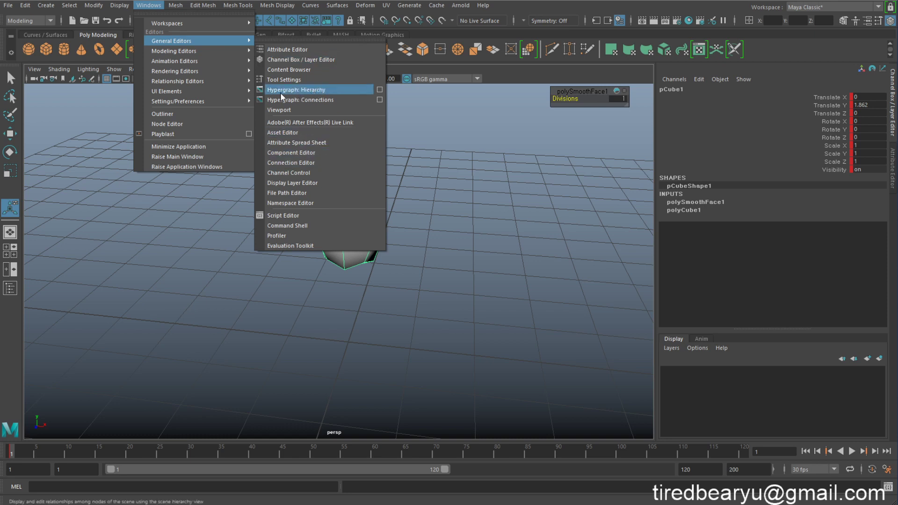
click(324, 93)
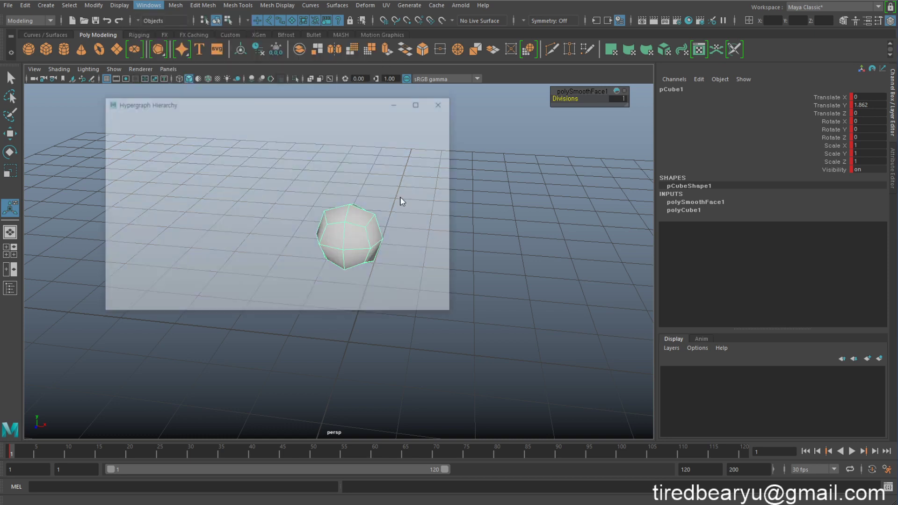
drag(278, 107, 585, 114)
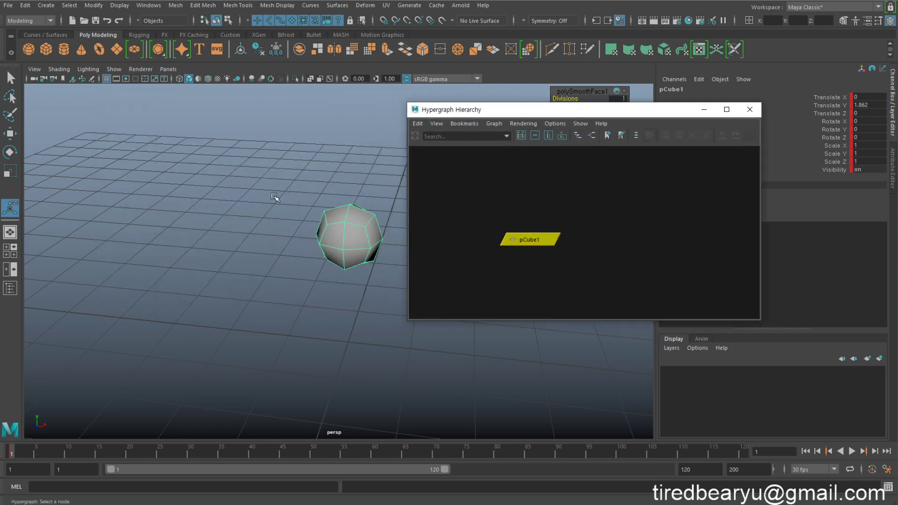
Step: Graph the smoothed cube's input and output connections and enlarge the Hypergraph window
click(356, 232)
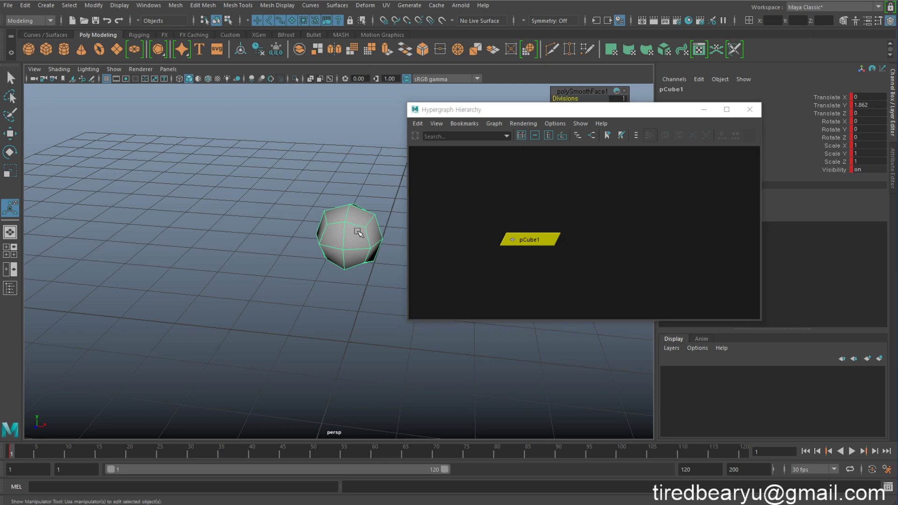
click(592, 136)
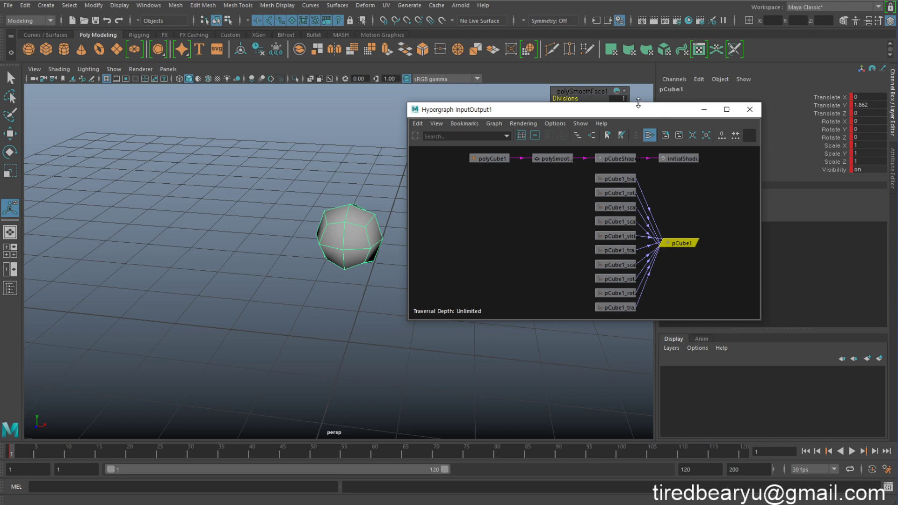
drag(637, 109, 583, 37)
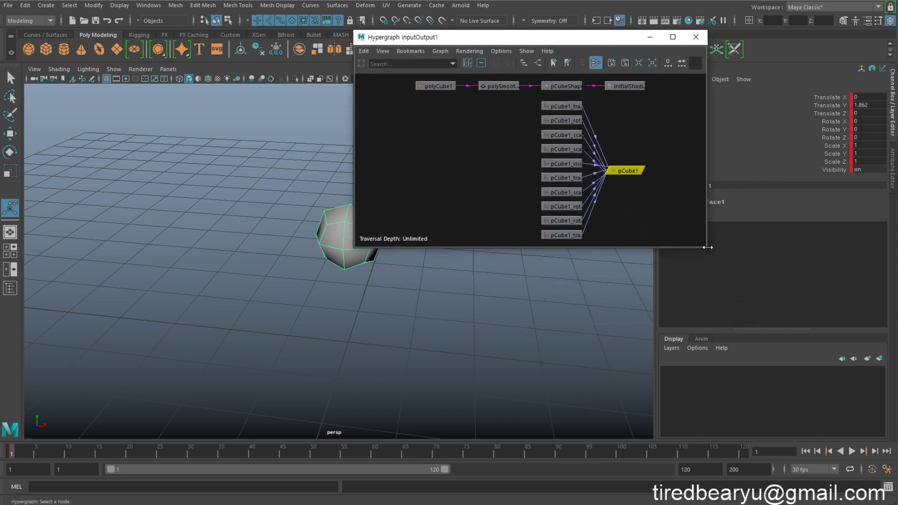
drag(707, 246, 773, 402)
drag(606, 283, 533, 131)
drag(529, 99, 566, 283)
click(696, 130)
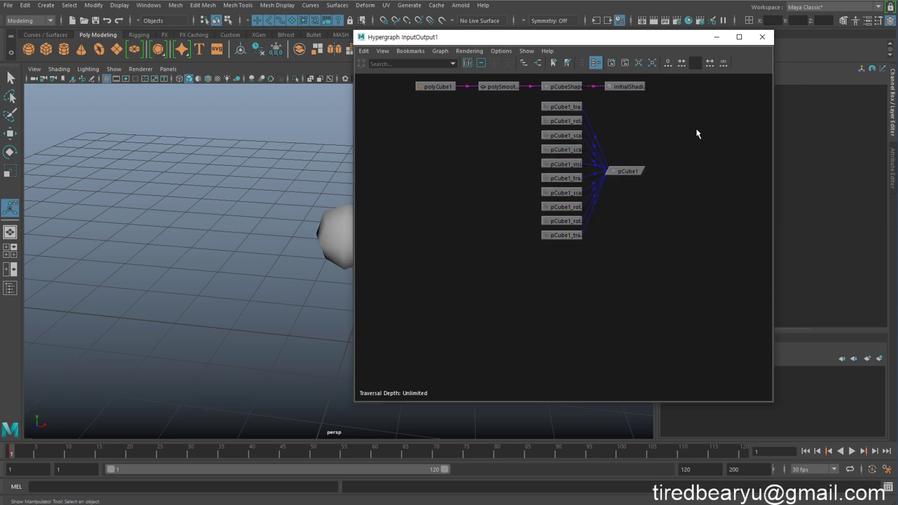
Step: Inspect the polyCube1, polySmoothFace1 and pCubeShape1 nodes one after another in the connection graph
alt+middle_drag(653, 123, 659, 219)
scroll(591, 190, up, 5)
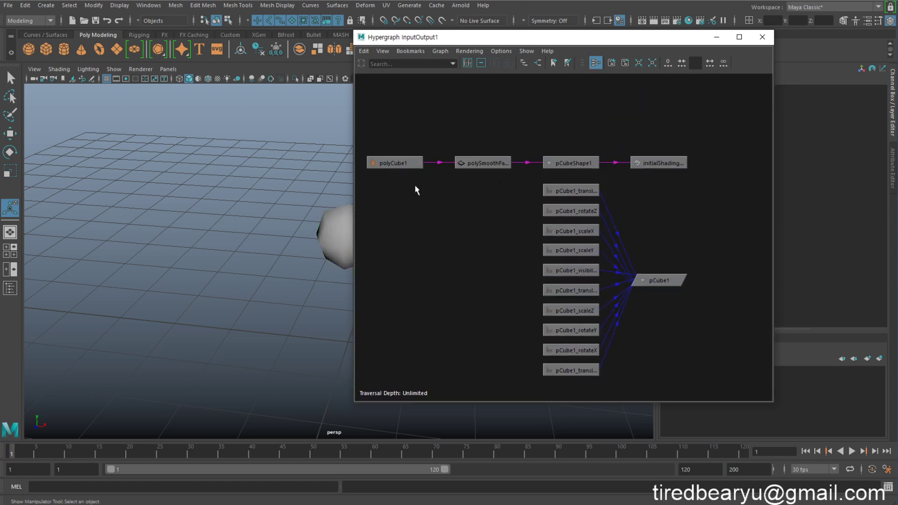
alt+middle_drag(415, 187, 453, 240)
click(448, 217)
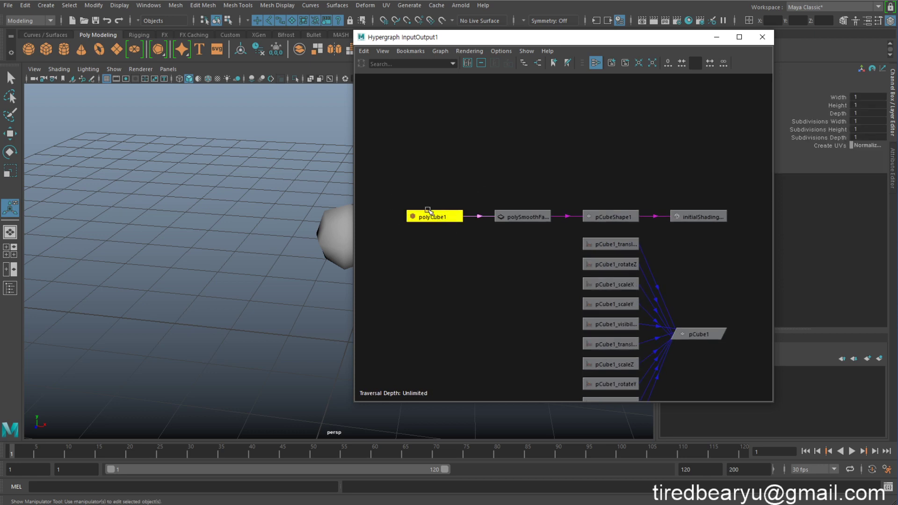
click(533, 218)
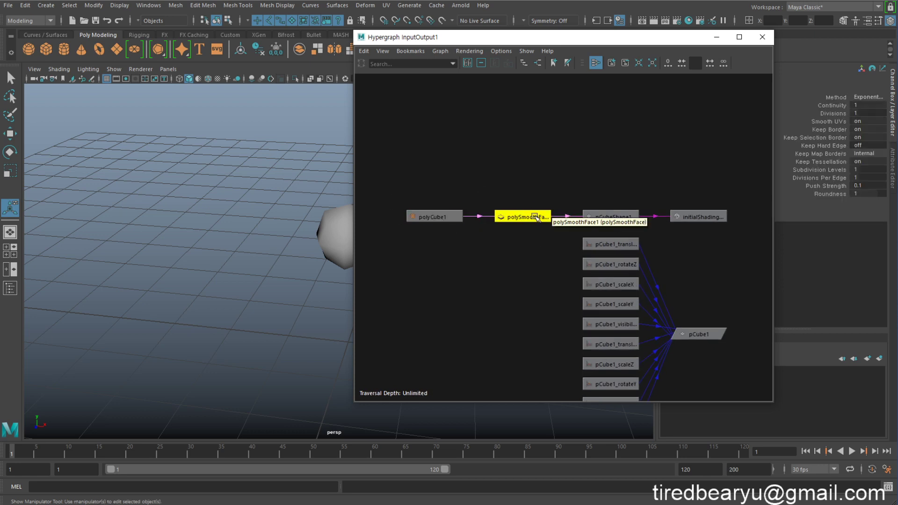
click(614, 215)
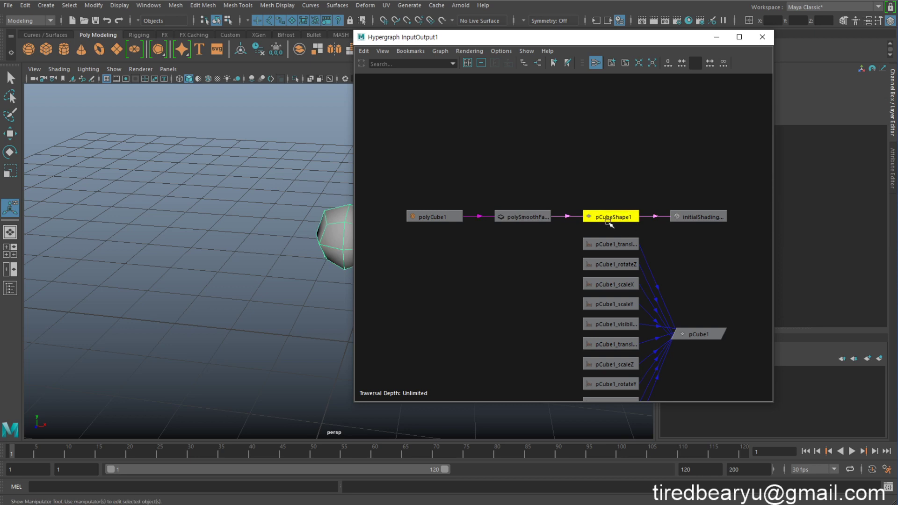
Step: Reposition the polyCube1 and polySmoothFace1 nodes in the graph to spread out their connections
click(432, 215)
drag(433, 215, 410, 215)
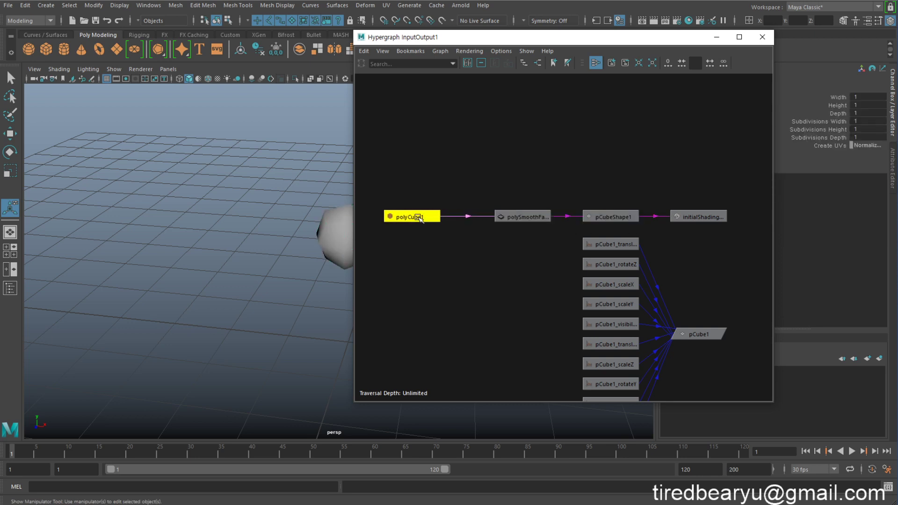
drag(517, 216, 496, 226)
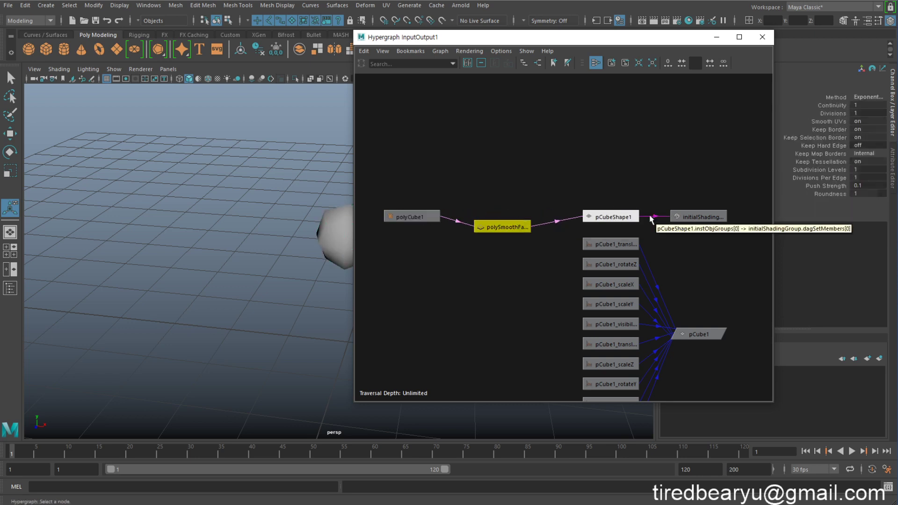
click(477, 330)
drag(472, 156, 508, 287)
drag(510, 229, 518, 216)
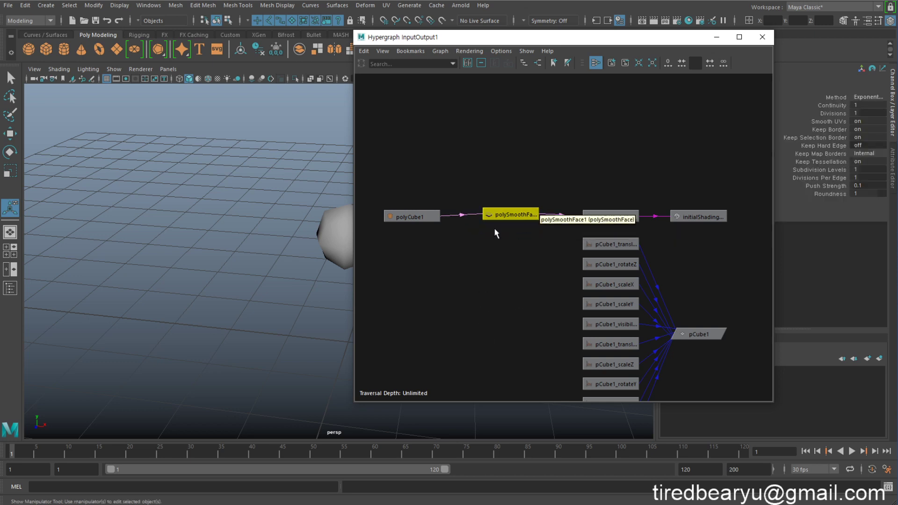
Step: Delete the polySmoothFace1 node from the graph and move the polyCube1 node away from pCubeShape1
right_click(520, 216)
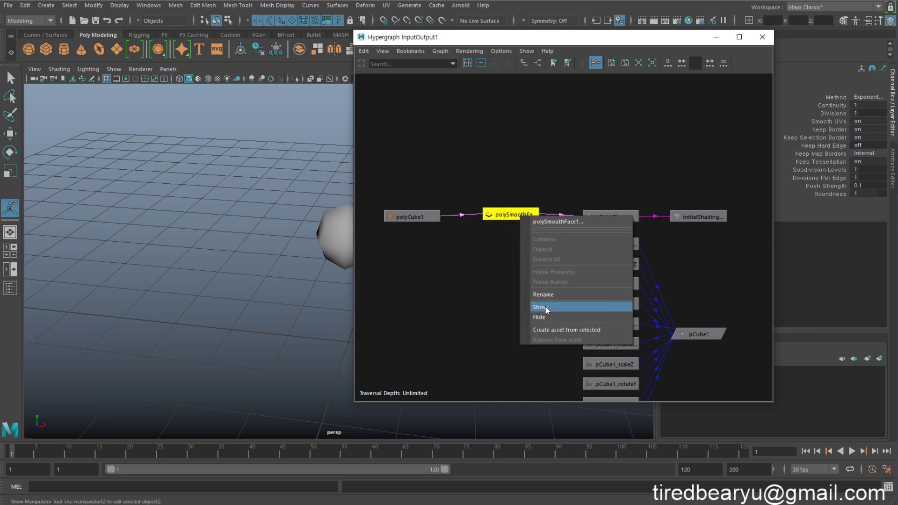
click(487, 252)
click(498, 213)
key(Delete)
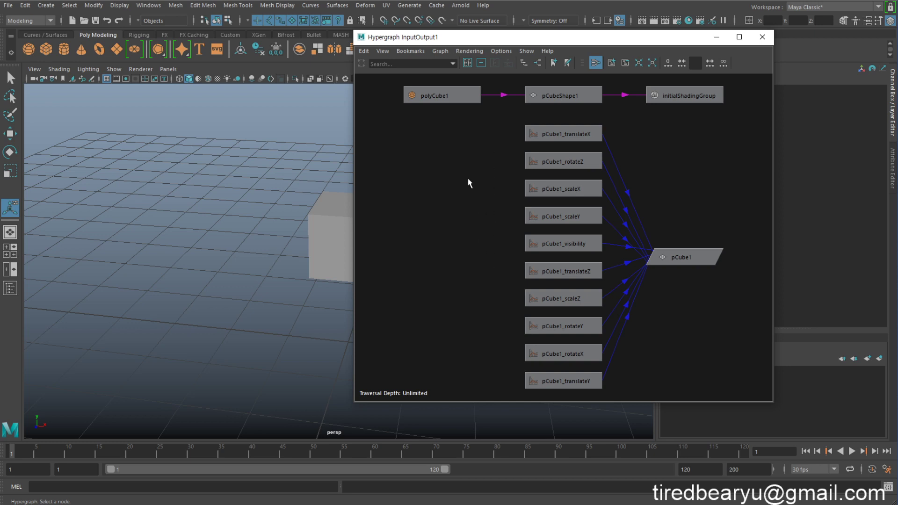
alt+middle_drag(469, 182, 487, 266)
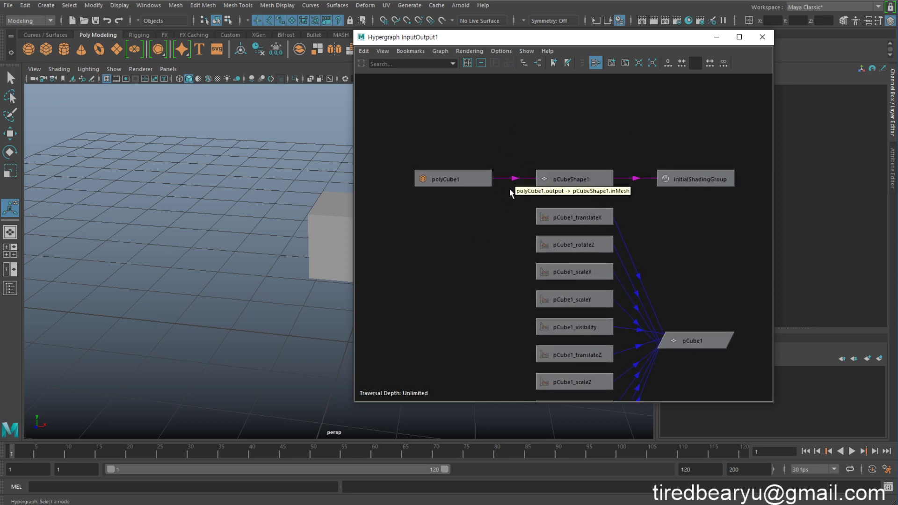
drag(471, 180, 429, 186)
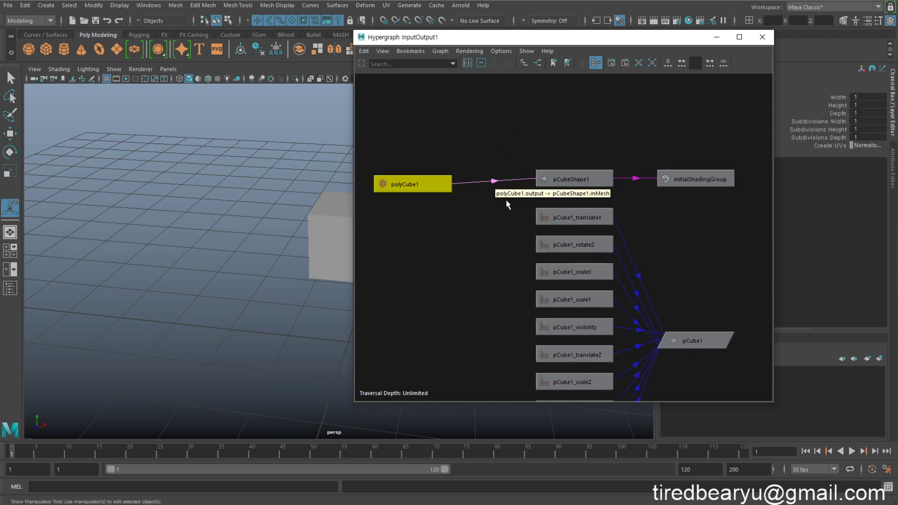
Step: Select the cube in the viewport to check its inputs, and close the Hypergraph window
drag(570, 37, 596, 353)
click(372, 230)
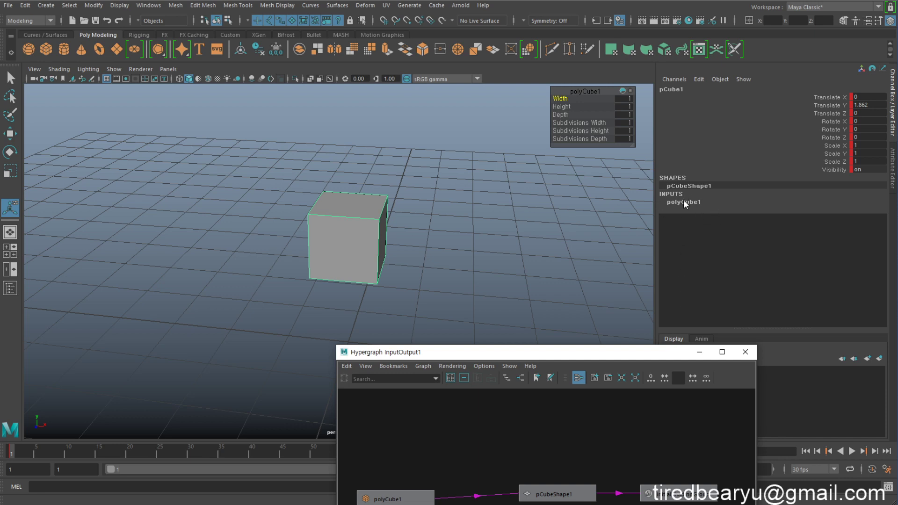
click(745, 351)
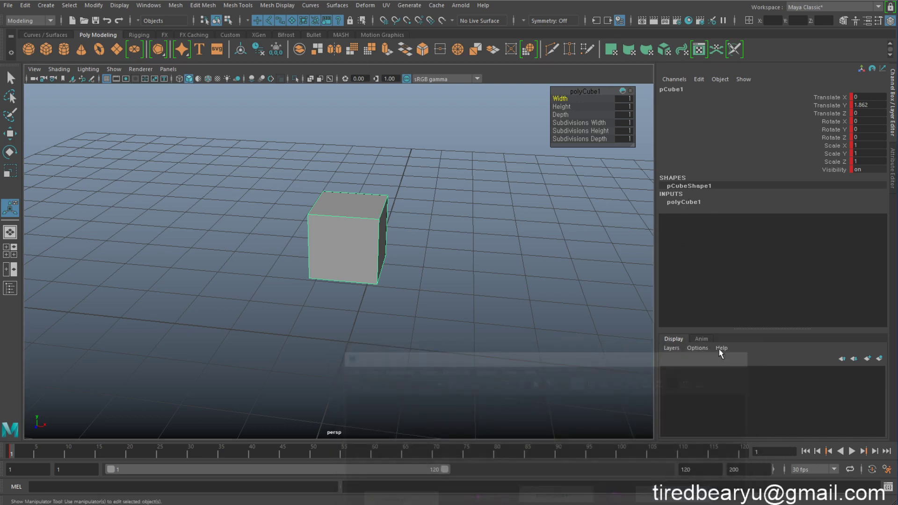
Step: Undo the deletion of the polySmoothFace1 node along with the surrounding selection changes
click(507, 227)
key(ctrl+z)
key(ctrl+z)
key(ctrl+z)
key(ctrl+z)
key(ctrl+z)
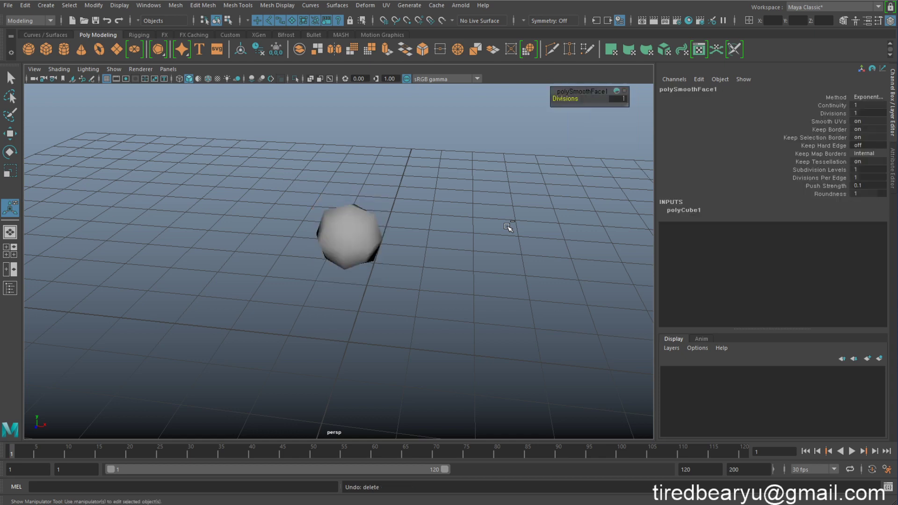
key(ctrl+z)
key(ctrl+z)
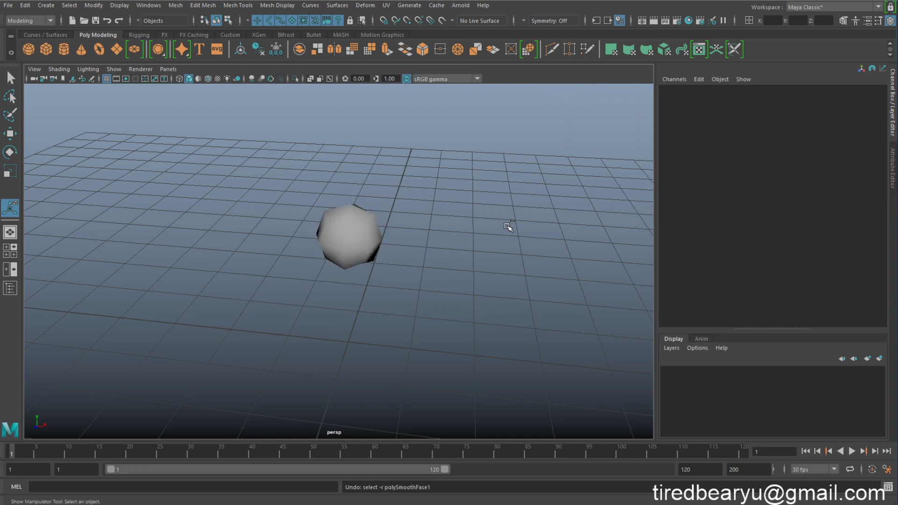
key(ctrl+z)
Step: Reselect the smoothed cube, expand its smooth node's channels, and show the shape in the Attribute Editor
click(439, 282)
click(348, 239)
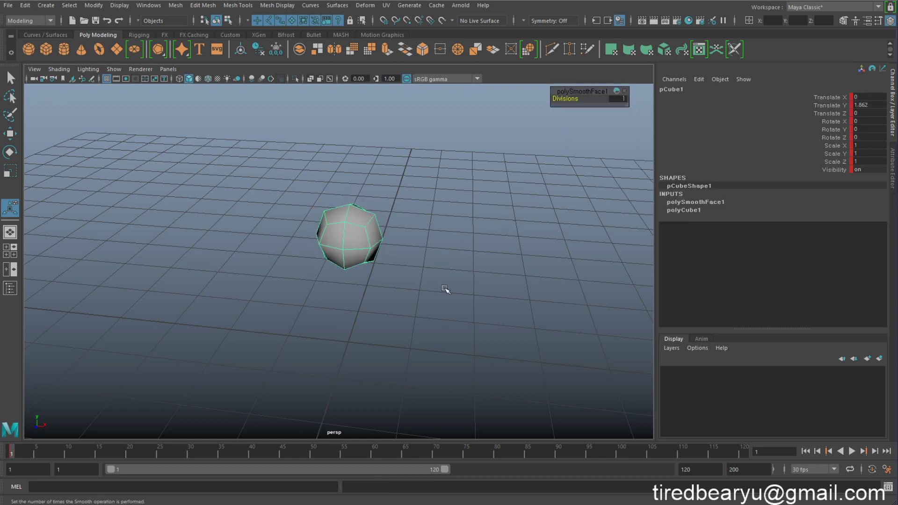
click(711, 202)
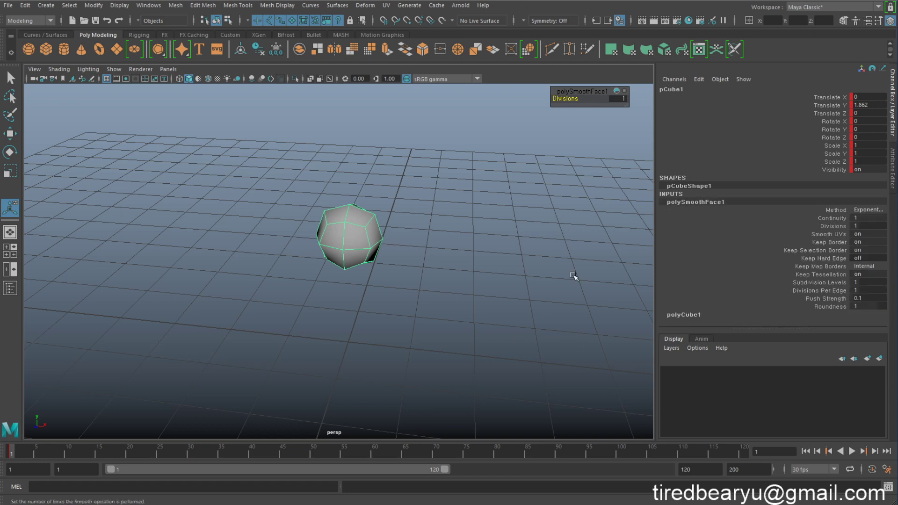
key(ctrl+a)
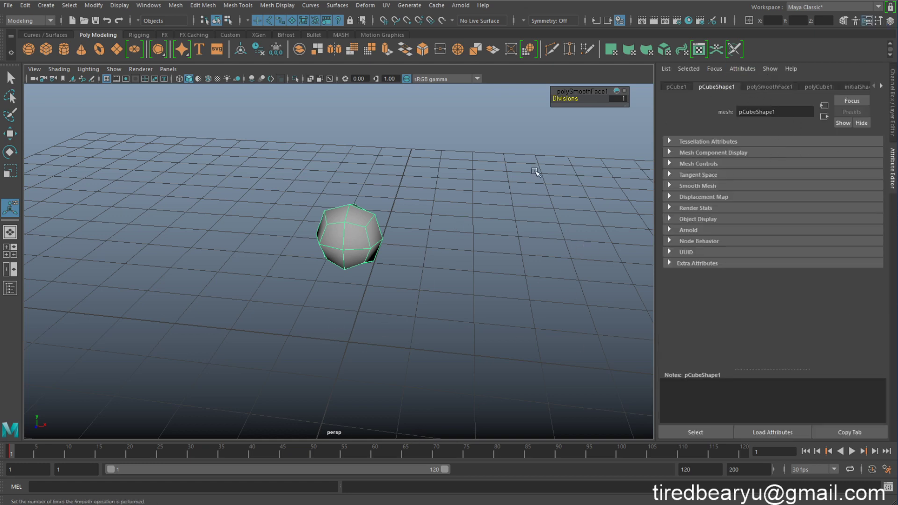
Step: Examine the polySmoothFace1 node's attributes alongside the cube's shape node in the Attribute Editor
click(412, 251)
click(352, 262)
click(769, 87)
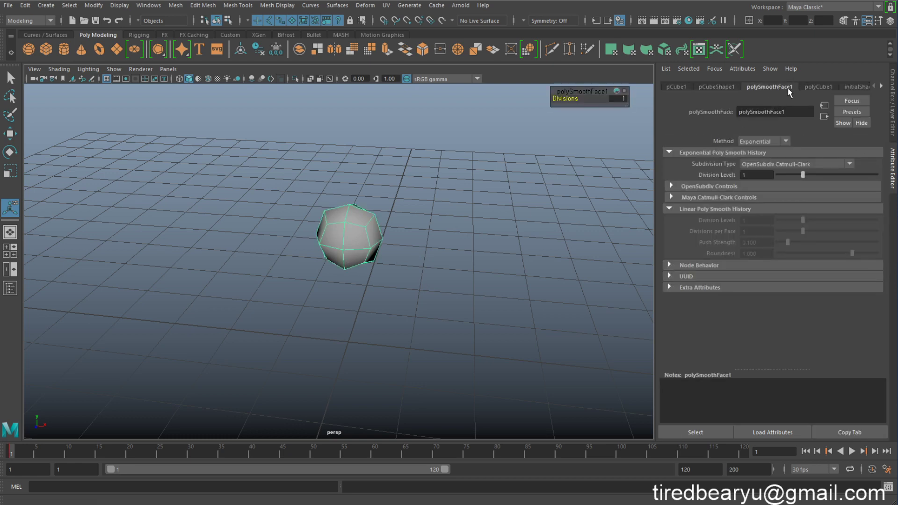
click(720, 87)
click(778, 88)
Step: Try Division Levels at 0 on the polySmoothFace1 node and undo the change
drag(793, 174, 776, 175)
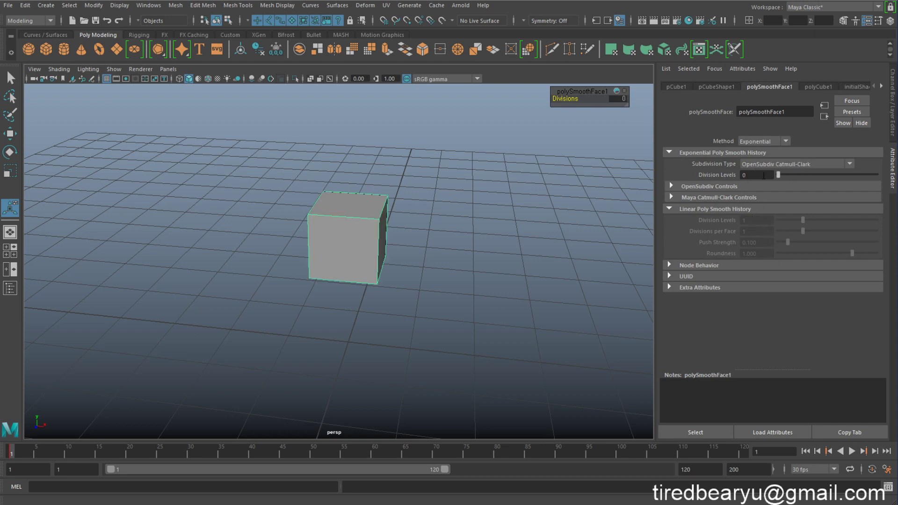
key(ctrl+z)
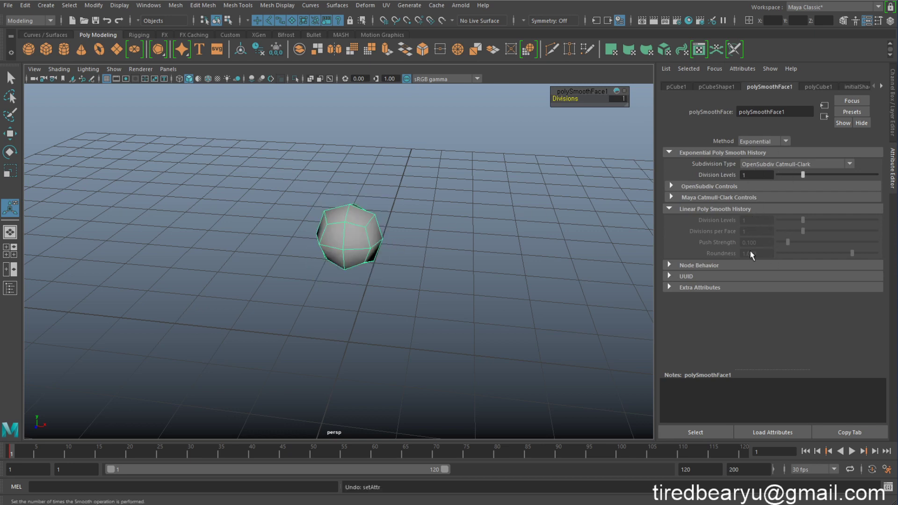
Step: Select and delete the polySmoothFace1 node, and check the cube's inputs in the Channel Box
click(700, 431)
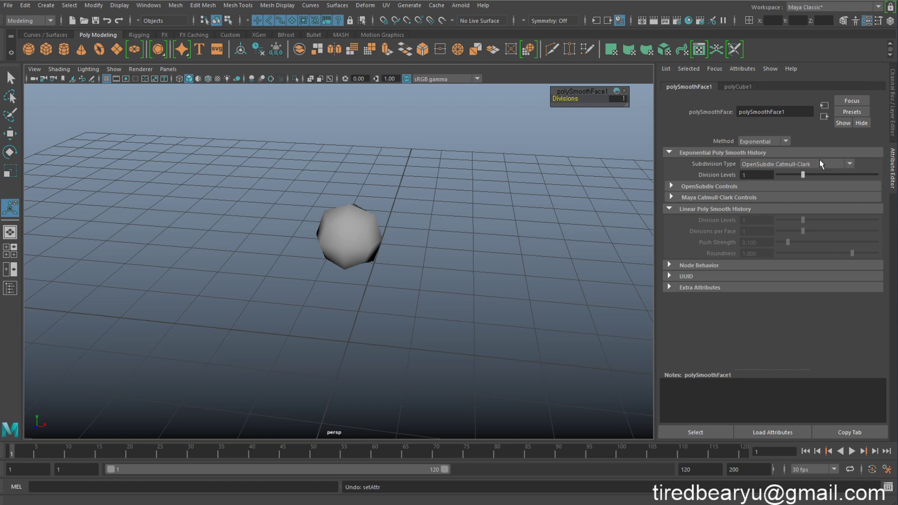
key(ctrl+z)
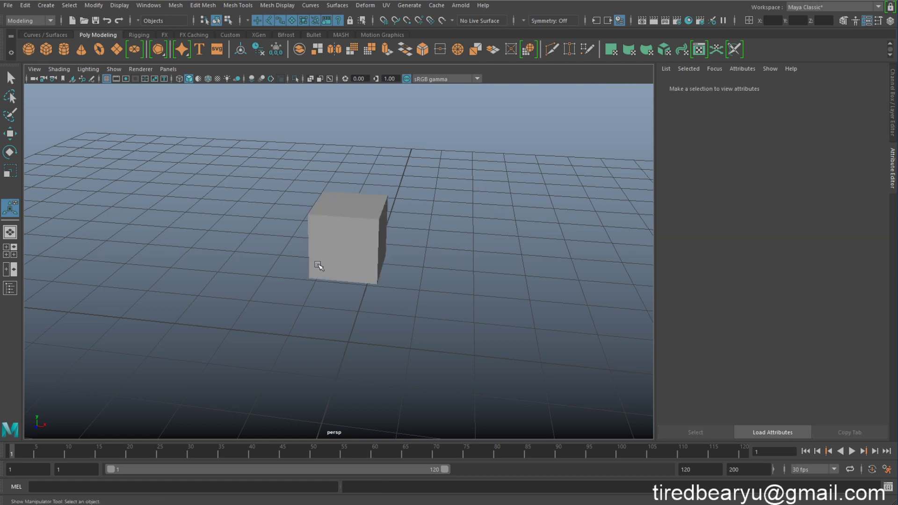
click(364, 248)
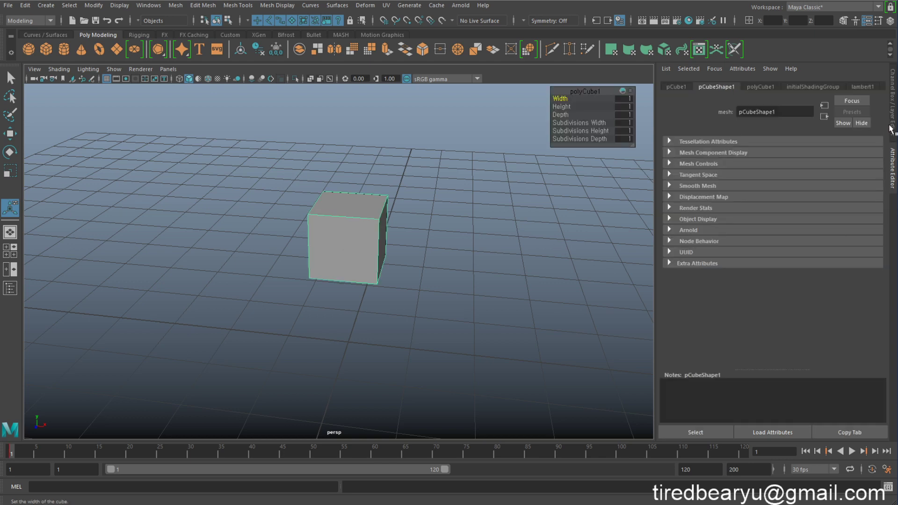
click(892, 98)
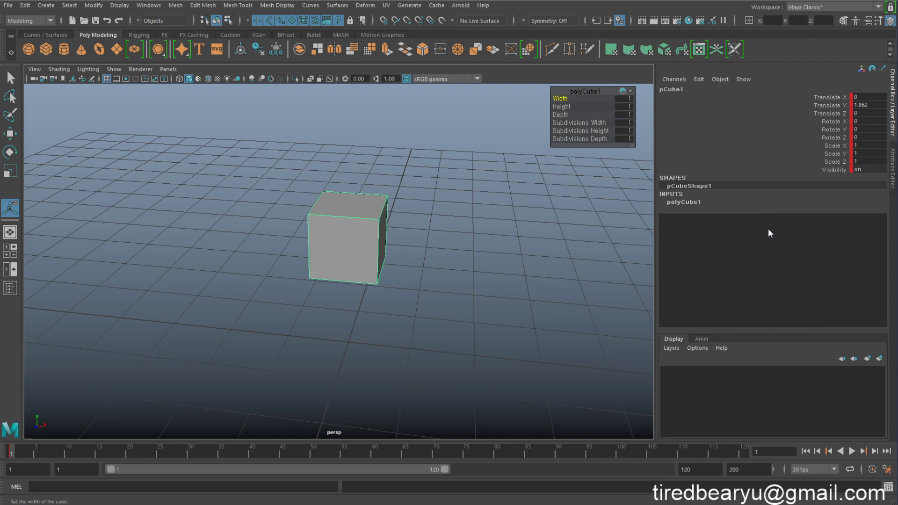
Step: Apply Smooth to the reselected cube with construction history disabled, and enable construction history again
click(436, 294)
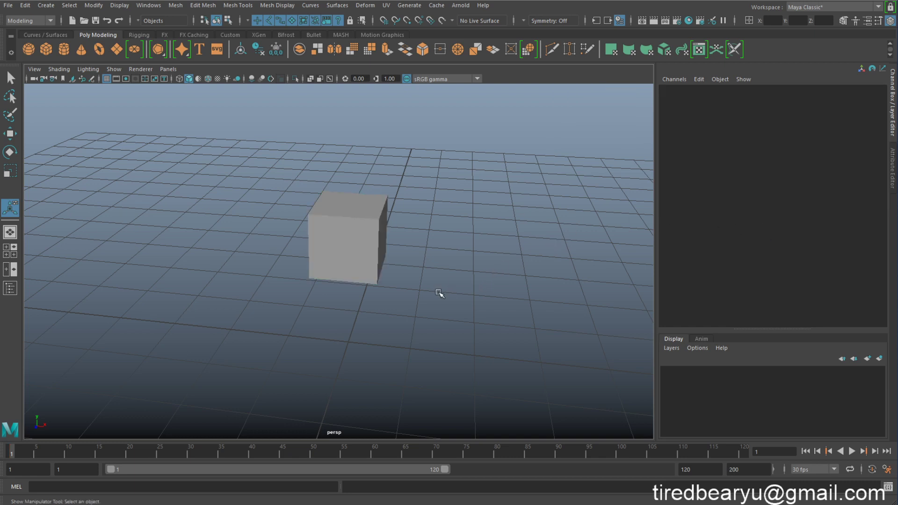
drag(285, 183, 443, 315)
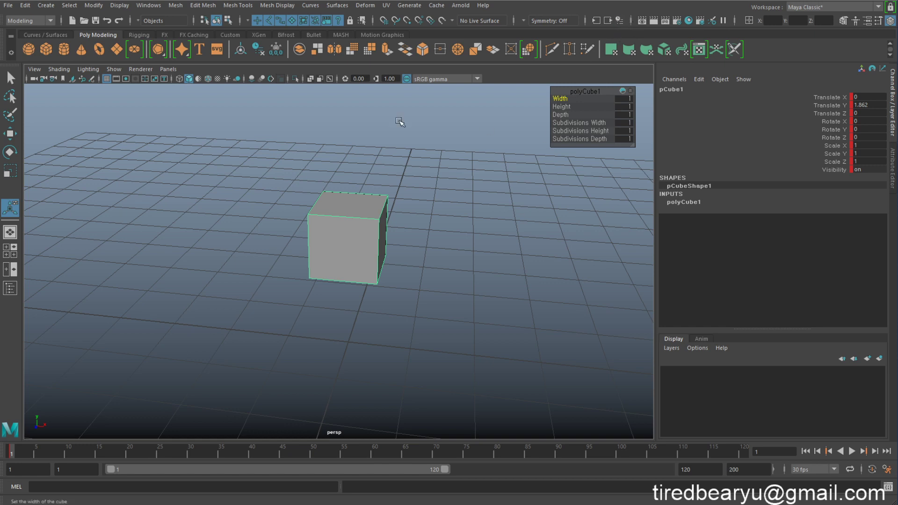
click(351, 47)
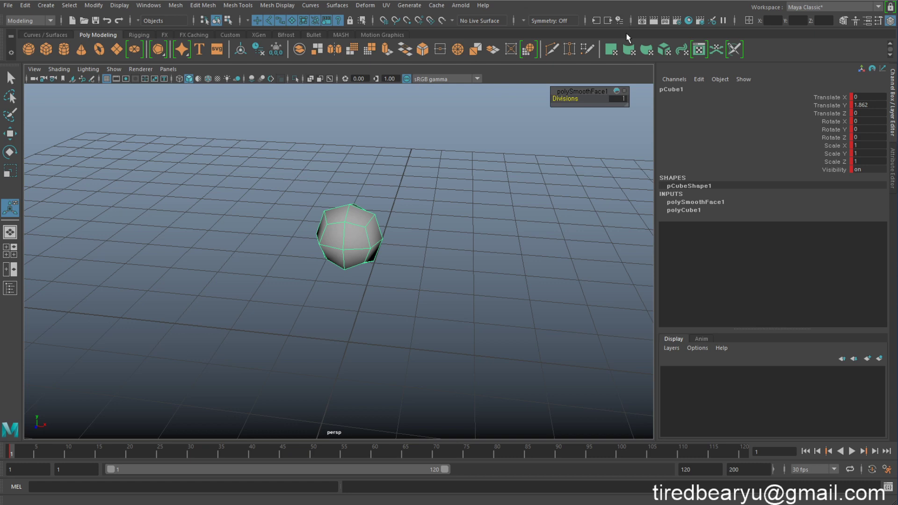
click(620, 21)
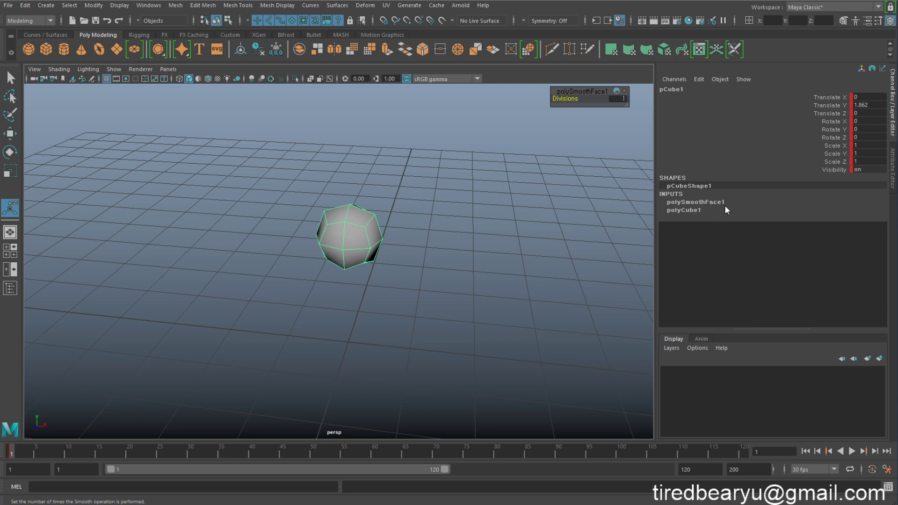
Step: Undo the Smooth operation along with the surrounding selection and construction history changes
click(316, 222)
key(ctrl+z)
key(ctrl+z)
key(ctrl+z)
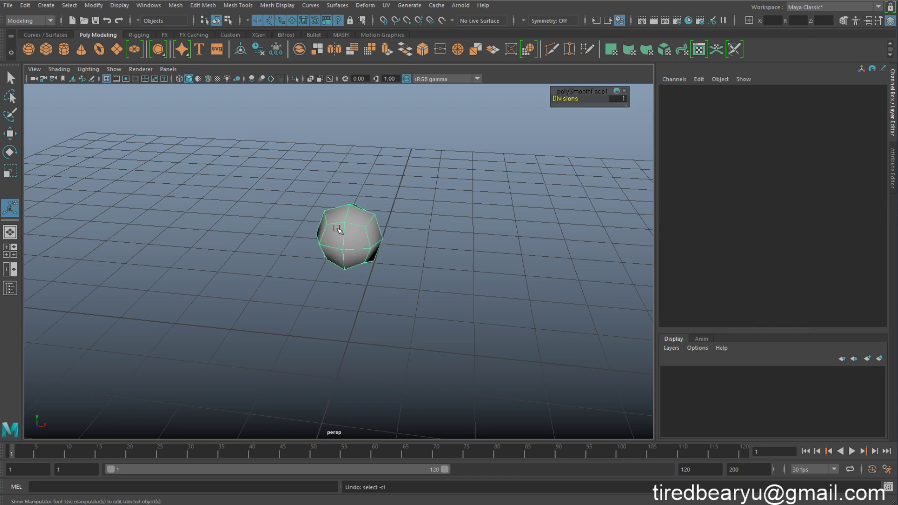
key(ctrl+z)
key(ctrl+z)
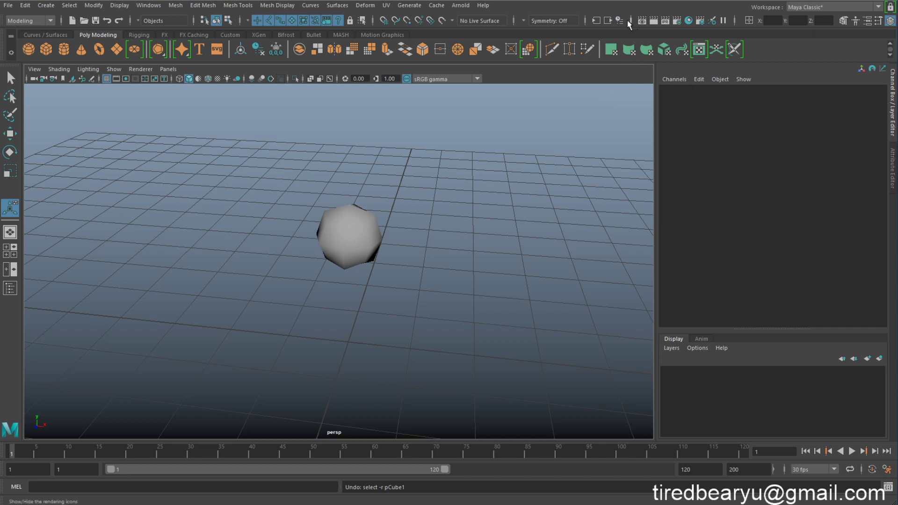
key(ctrl+z)
key(ctrl+z)
key(ctrl+z)
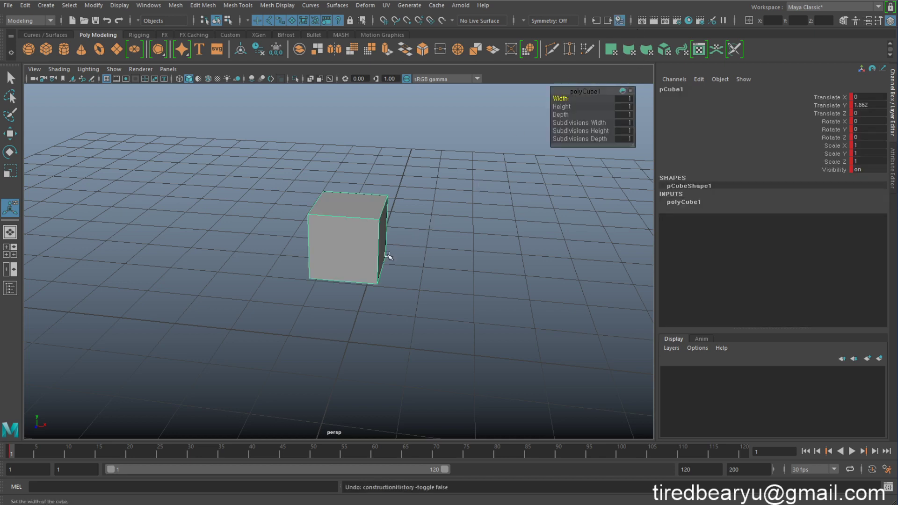
Step: Apply Smooth to the cube with construction history enabled, and reselect the smoothed mesh
click(414, 285)
drag(302, 155, 441, 352)
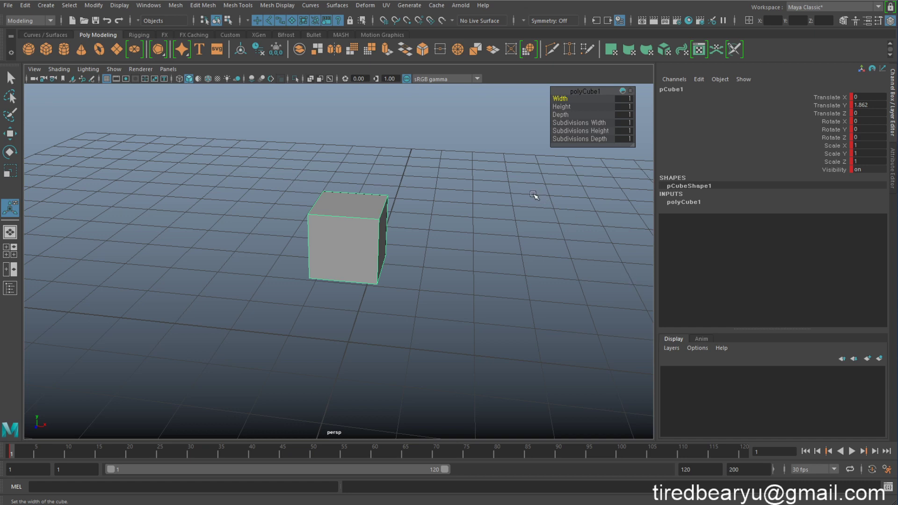
click(352, 51)
click(501, 256)
drag(262, 169, 544, 369)
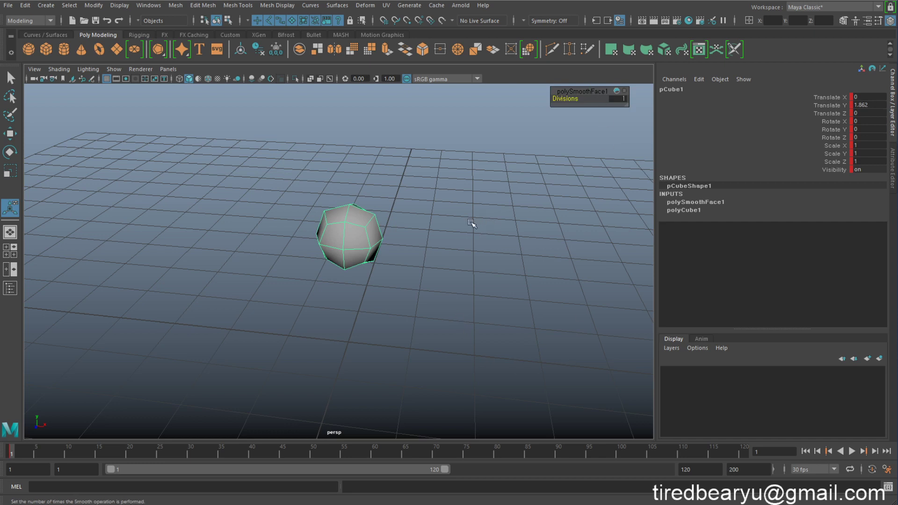
Step: Delete the smoothed cube's construction history by type
click(25, 6)
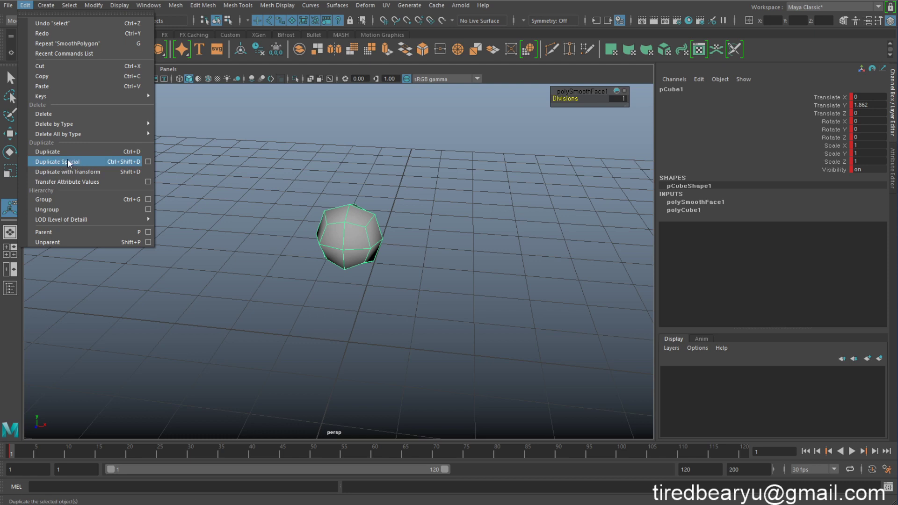
mouse_move(70, 126)
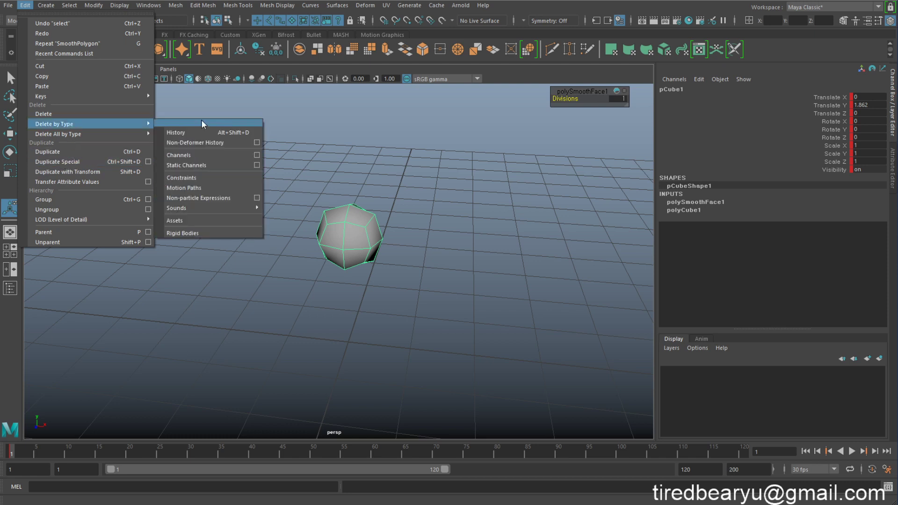
click(210, 132)
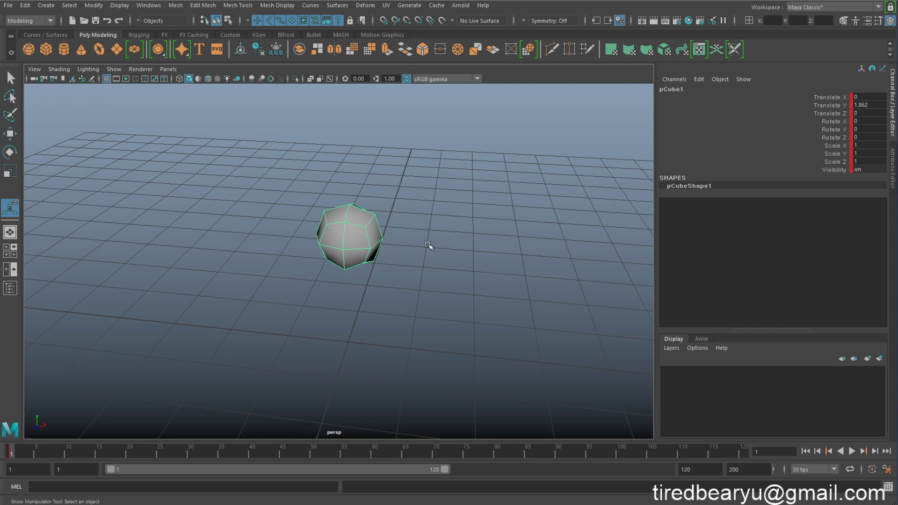
Step: Step back and forth through undo and redo, and revert the history deletion and the selection before it
click(383, 214)
click(382, 216)
key(ctrl+z)
key(shift+z)
key(ctrl+z)
key(shift+z)
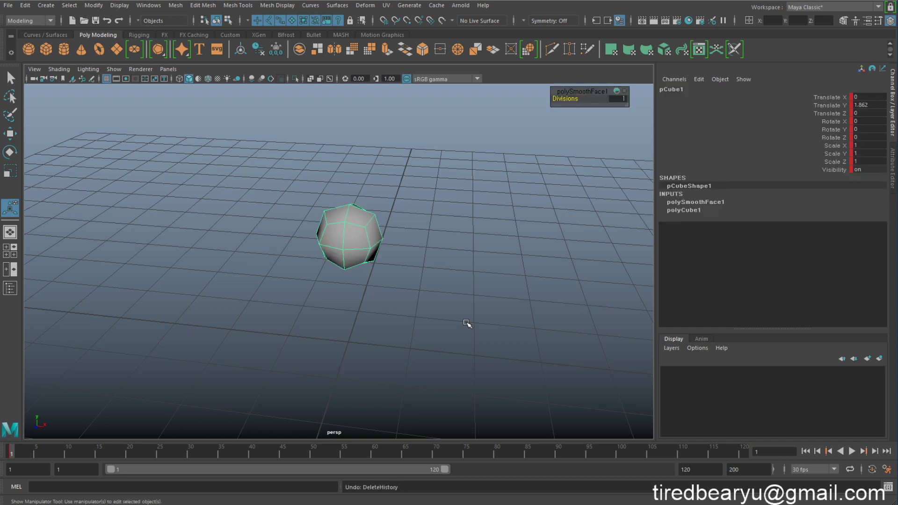
key(ctrl+z)
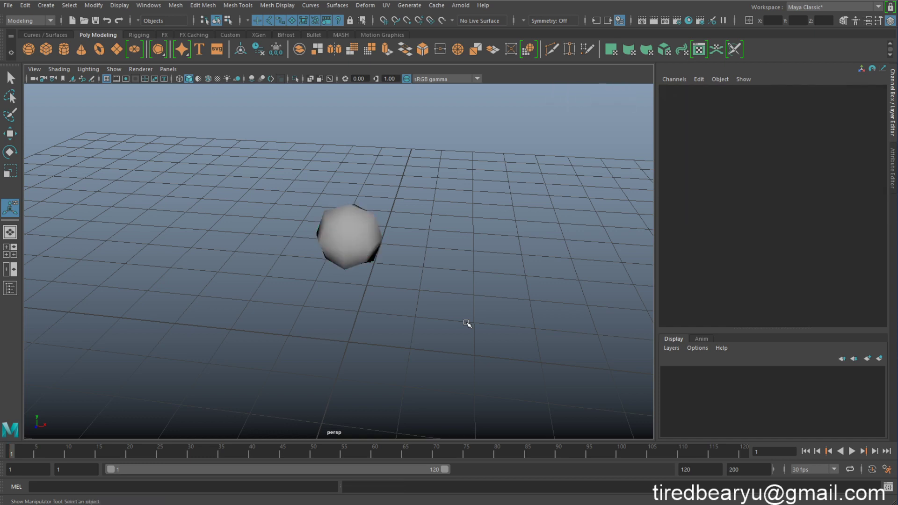